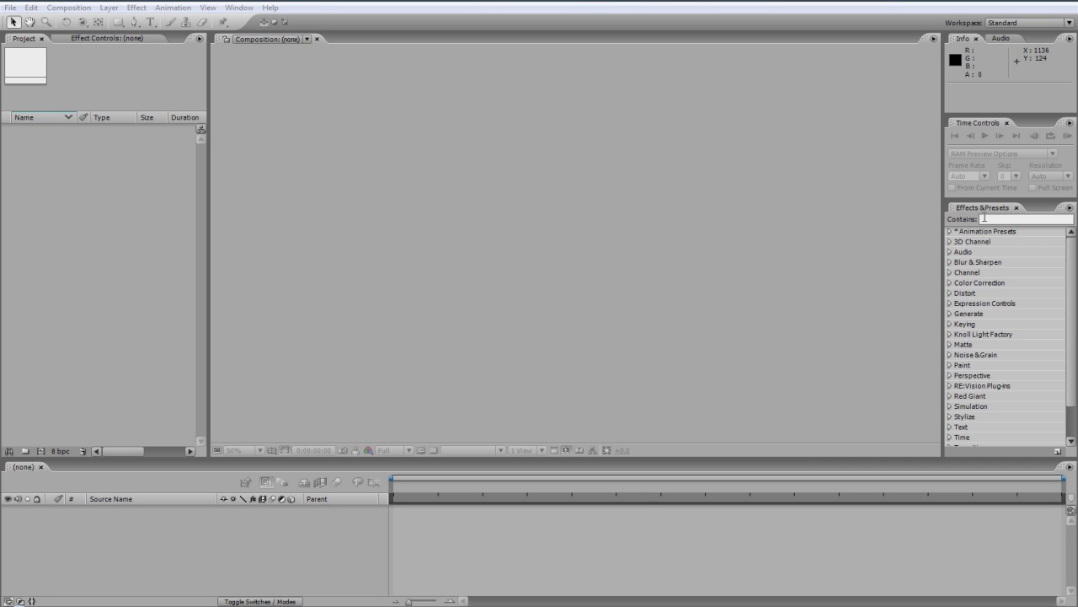
Focus the Effects & Presets search field and drag the divider up to make the Timeline taller.
click(984, 218)
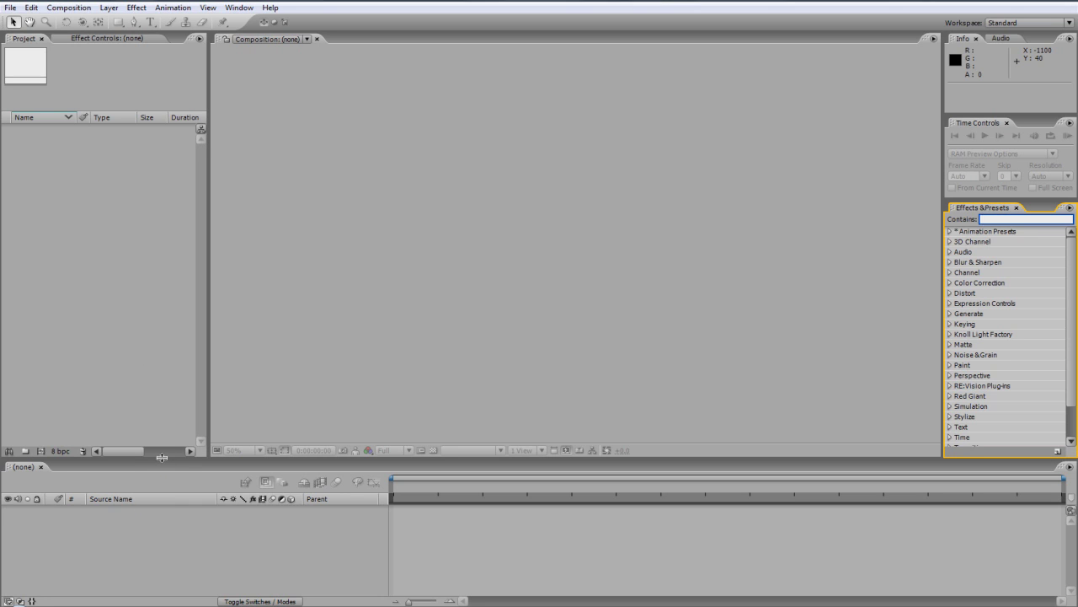
drag(161, 459, 169, 425)
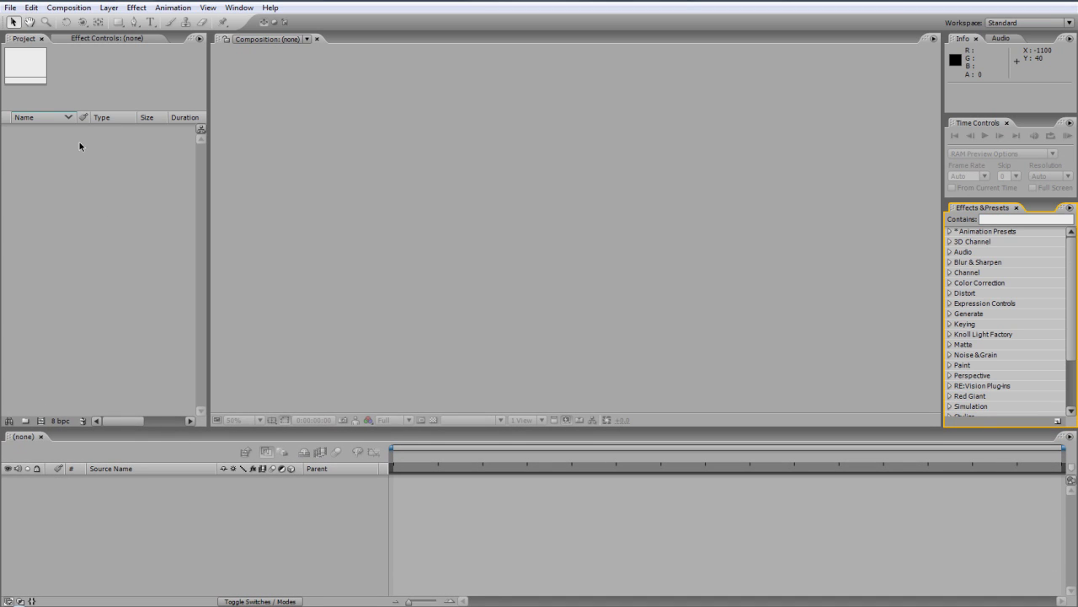
Import amazing new intro.mov and drop it into the empty Timeline to create its composition.
click(10, 9)
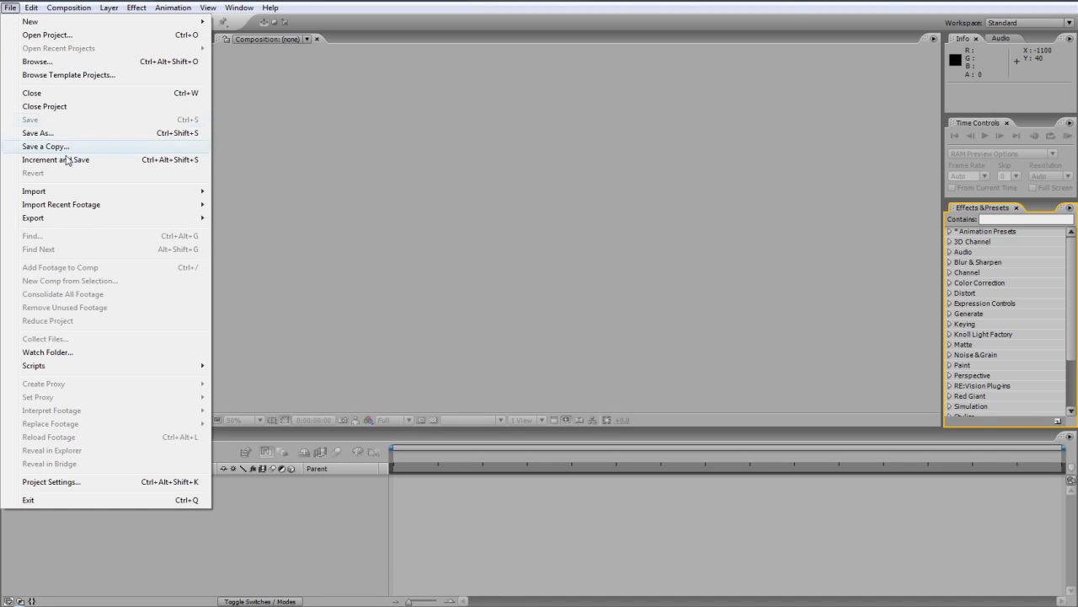
mouse_move(103, 194)
click(337, 196)
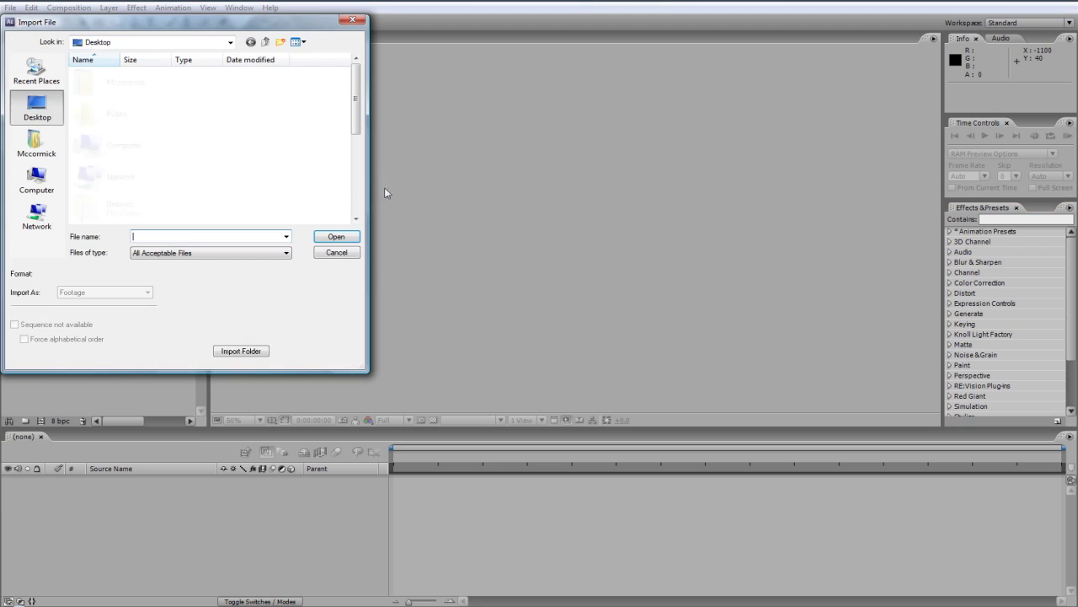
scroll(355, 122, down, 5)
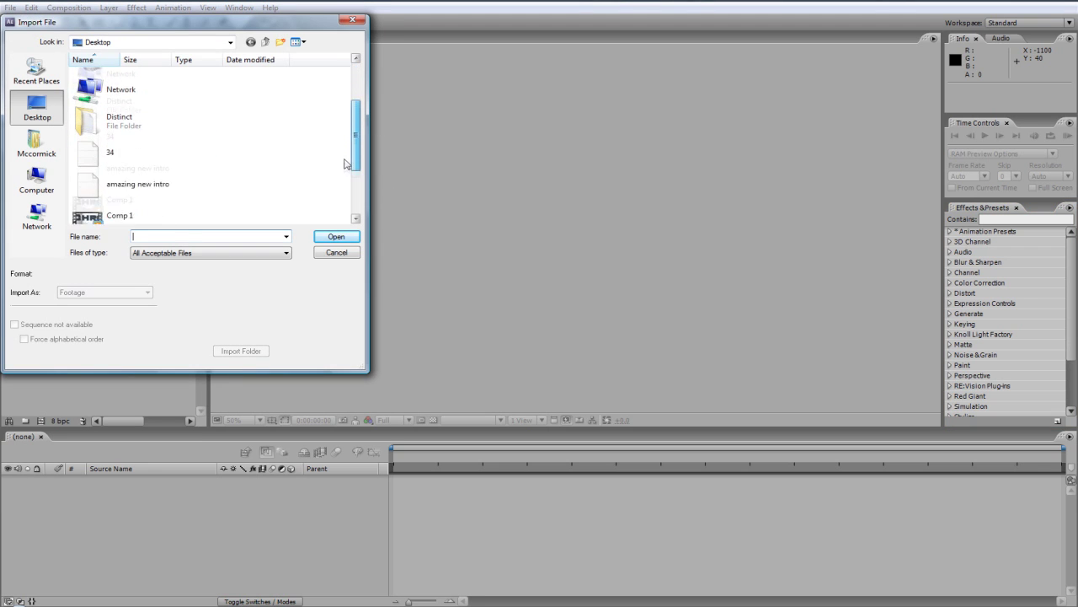
double_click(160, 157)
click(74, 137)
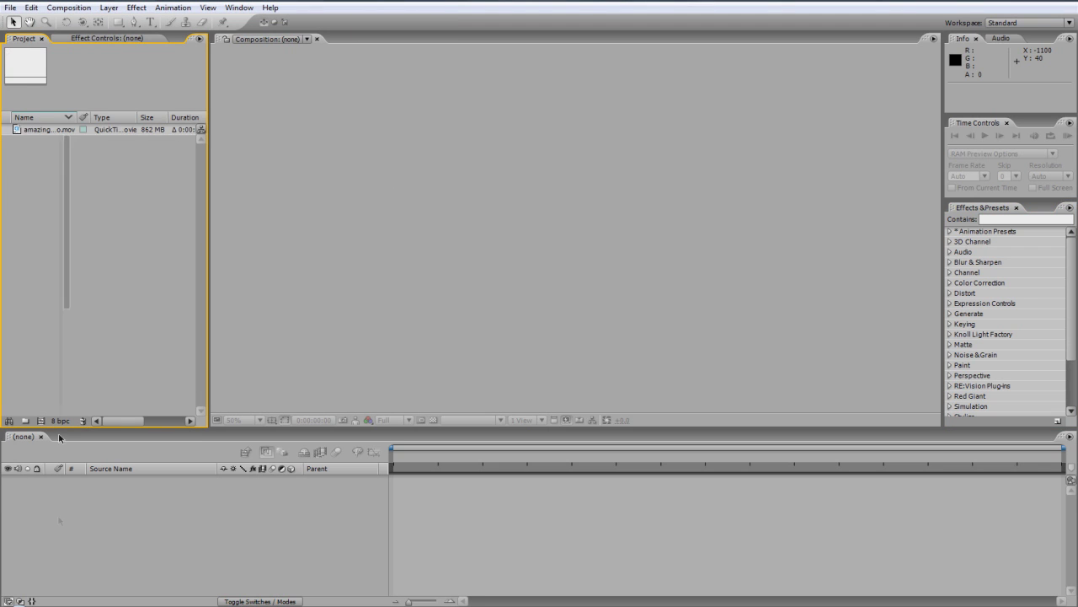
drag(54, 139, 28, 486)
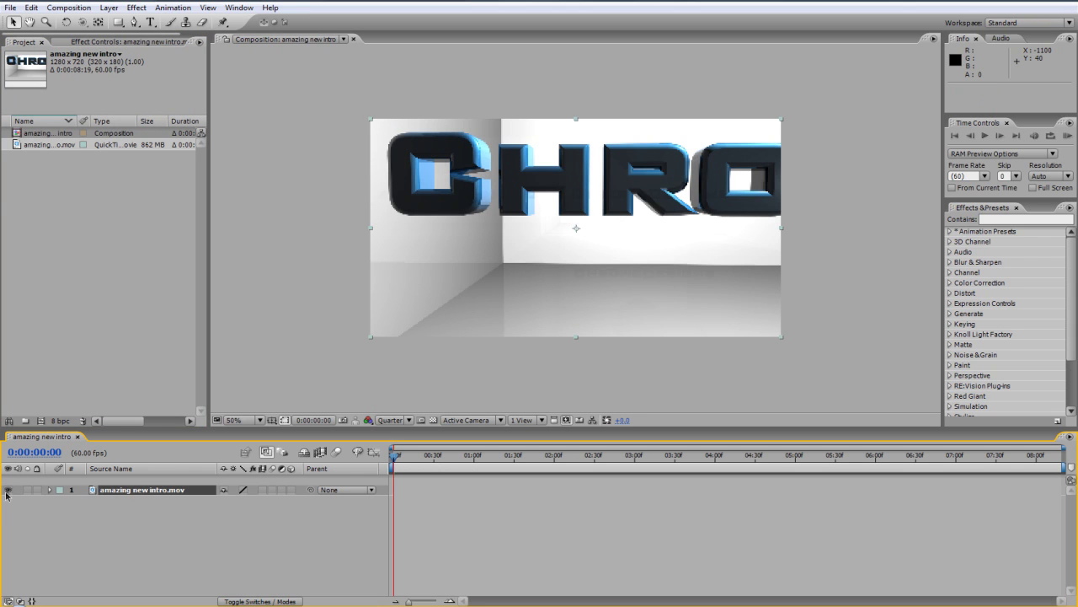
Delete the intro layer and start a new 1280×720 composition.
key(Delete)
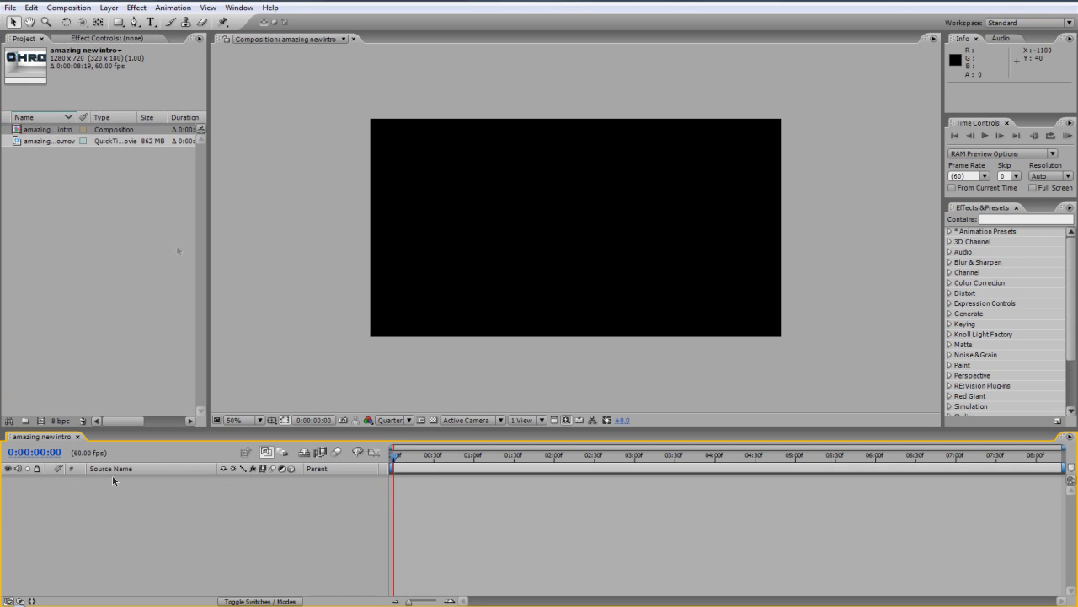
click(68, 8)
click(67, 22)
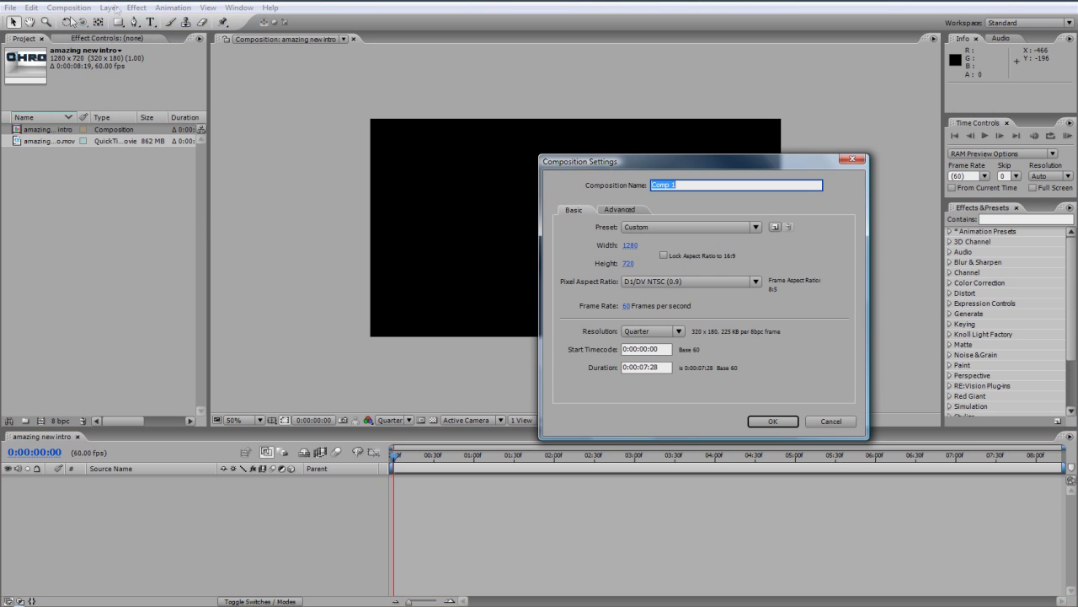
drag(653, 160, 422, 107)
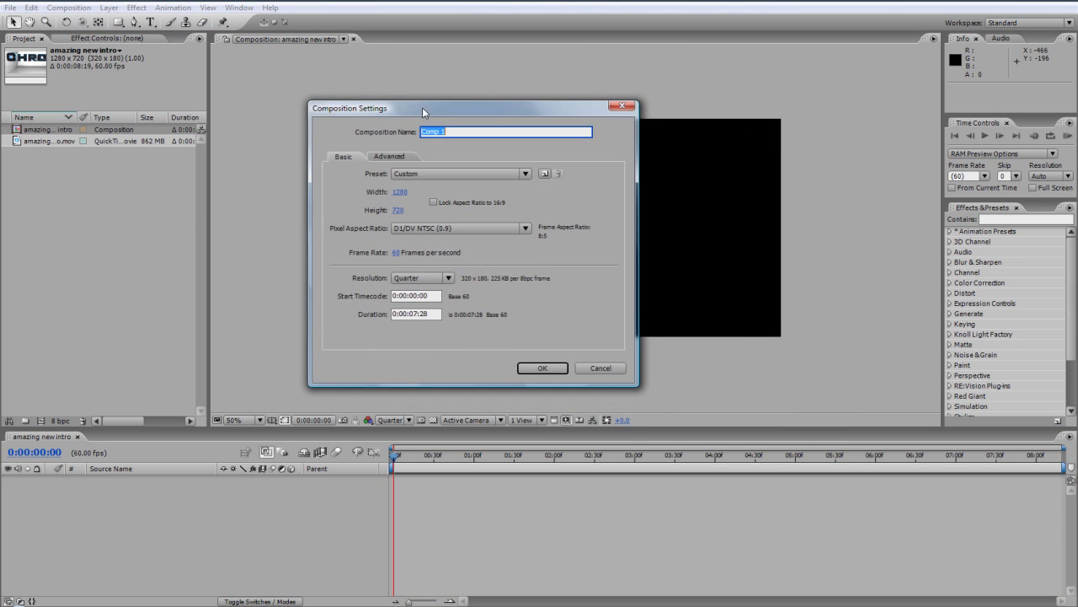
click(396, 194)
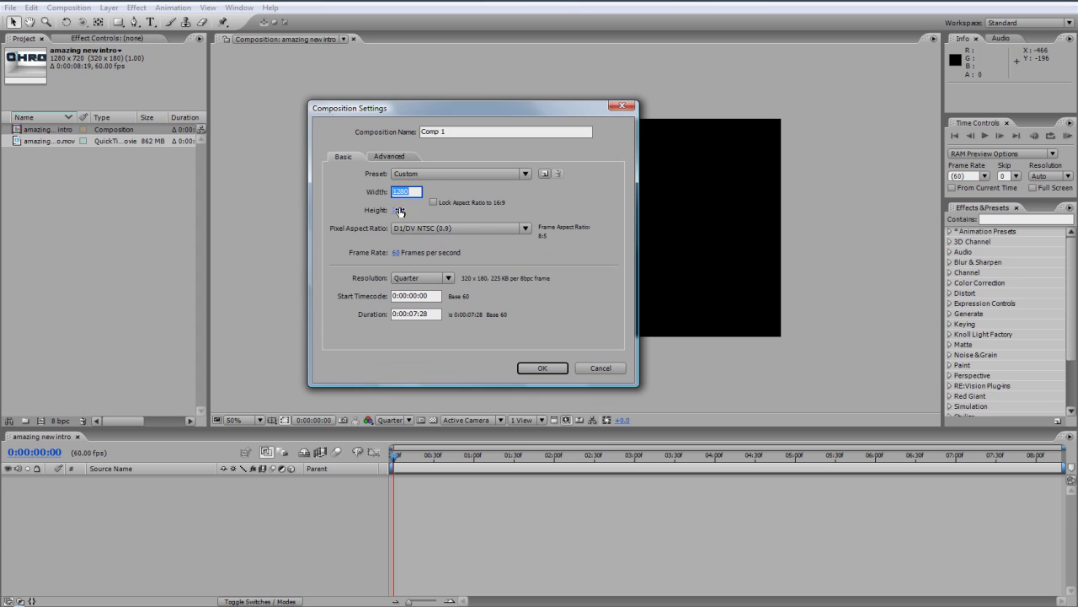
click(396, 210)
click(432, 216)
Create Comp 1 at 60 fps with a 0:00:60:00 duration, then return to the intro comp.
click(395, 253)
click(33, 145)
click(423, 313)
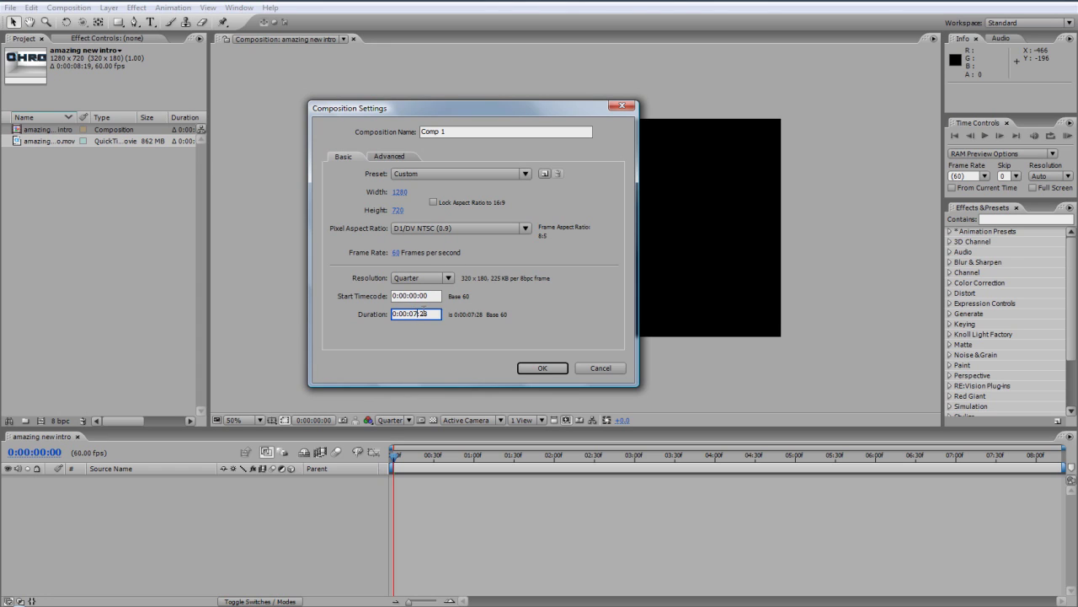
key(BackSpace)
key(BackSpace)
text(60)
key(Delete)
key(Delete)
key(Delete)
text(:00)
click(558, 367)
click(66, 438)
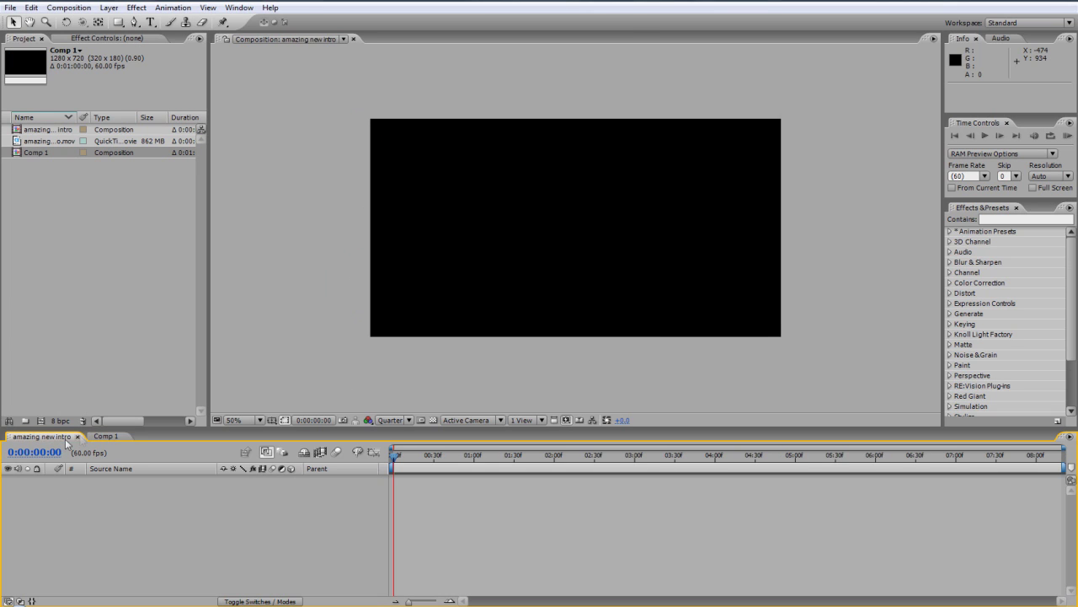
Close the amazing new intro comp and place amazing new intro.mov into Comp 1.
click(76, 436)
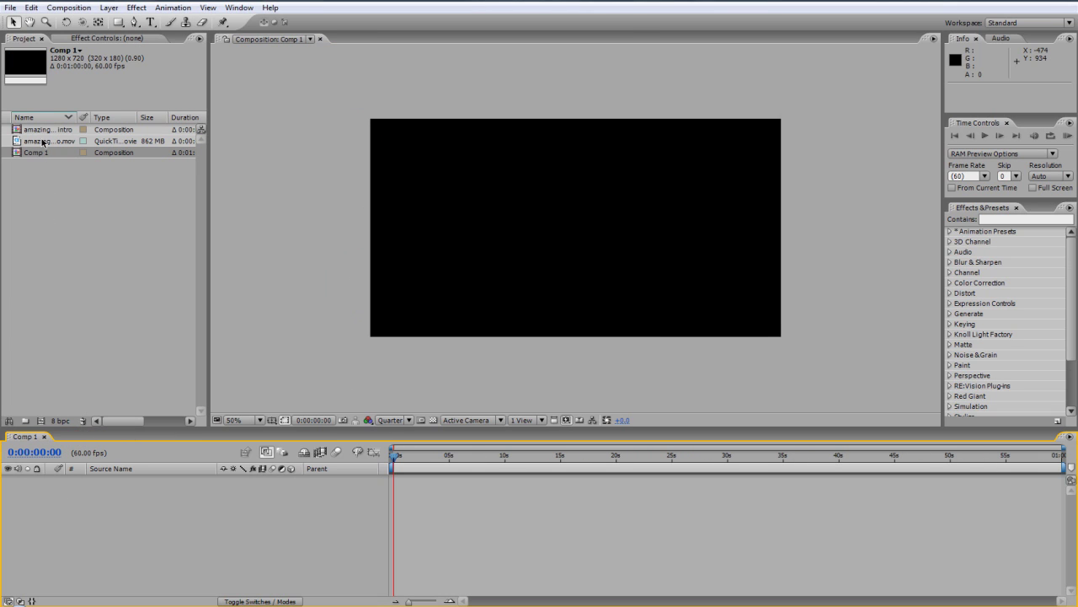
drag(42, 142, 75, 217)
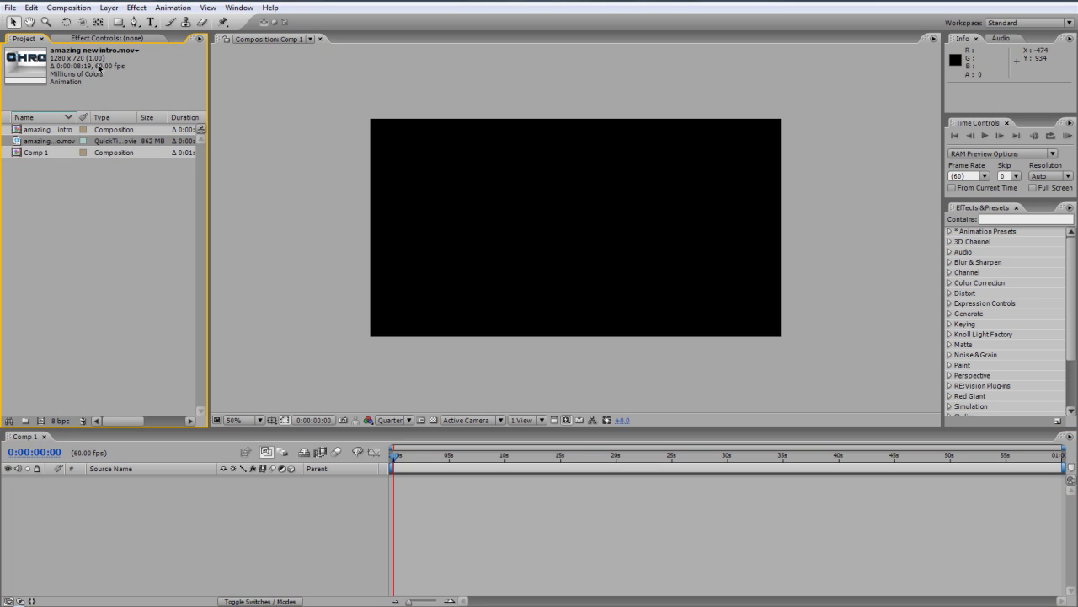
drag(35, 141, 40, 487)
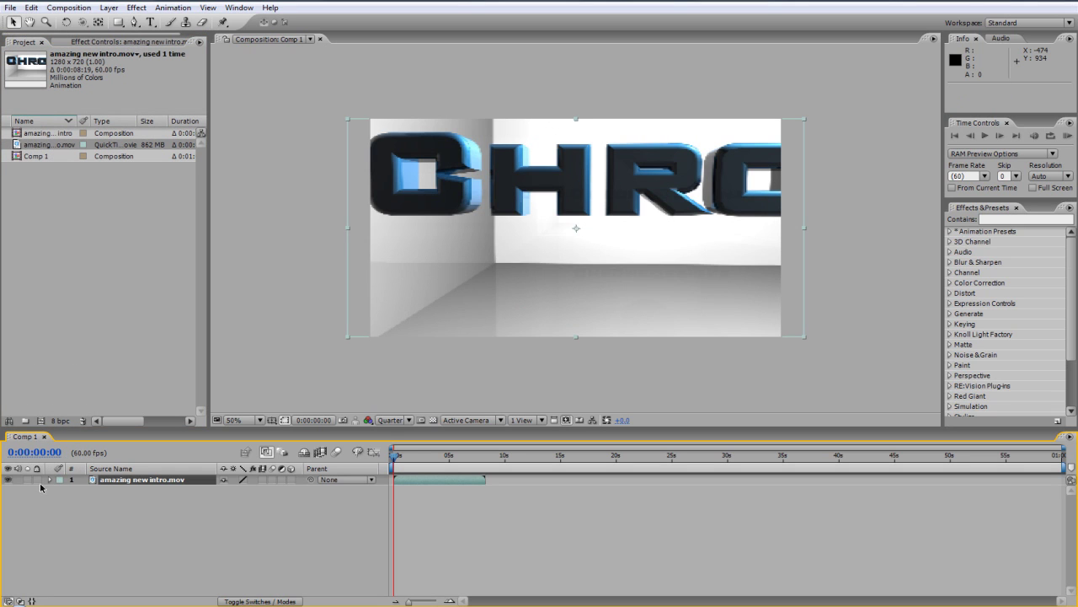
Narrow the intro layer to 90% width and set the viewer resolution to Full.
click(344, 229)
click(346, 230)
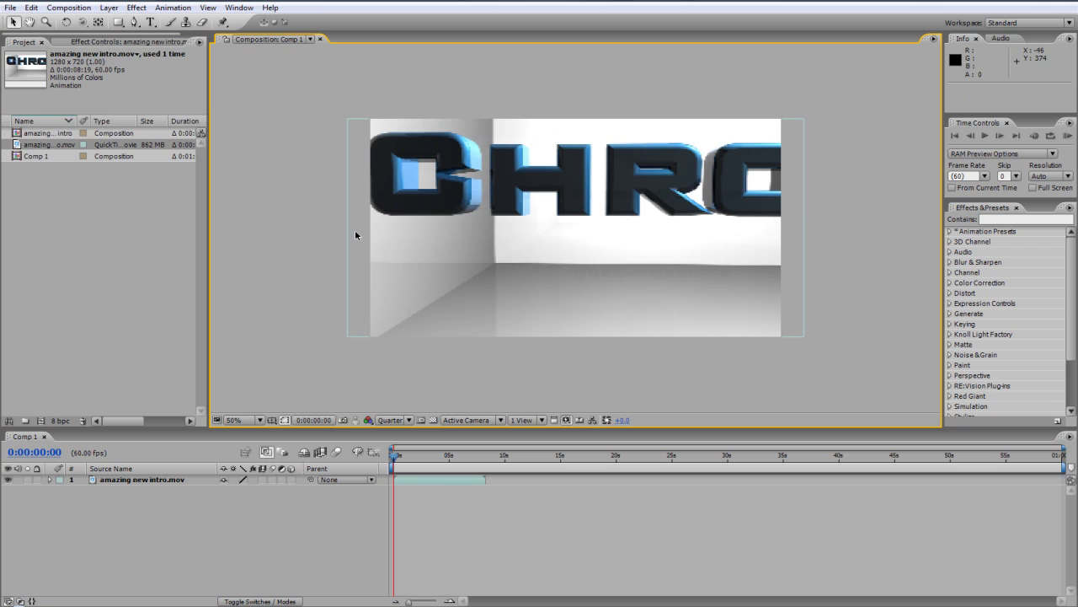
click(153, 481)
drag(347, 233, 369, 225)
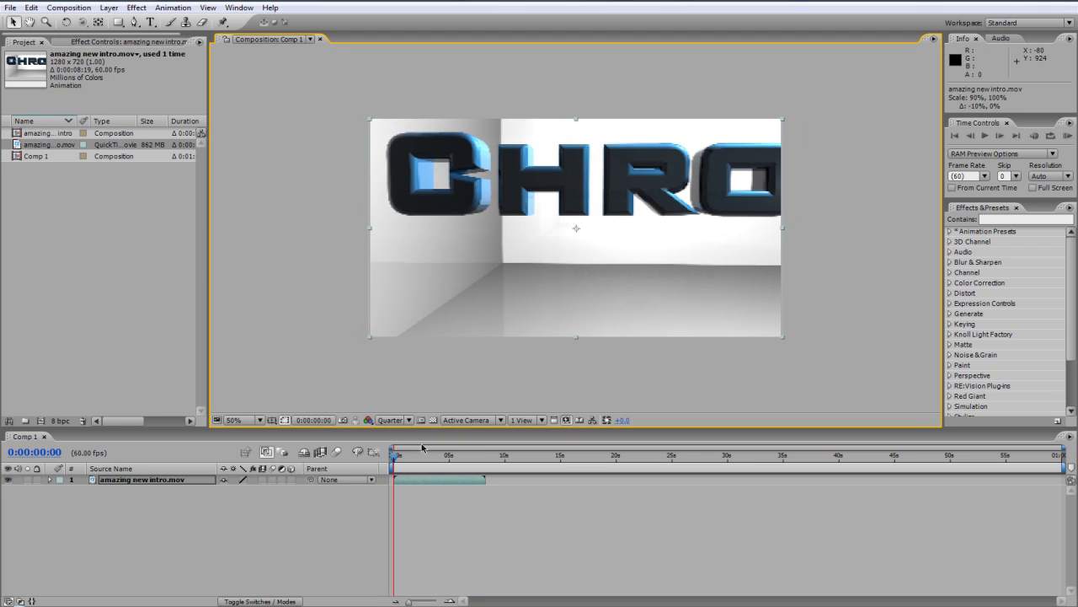
click(391, 421)
click(389, 433)
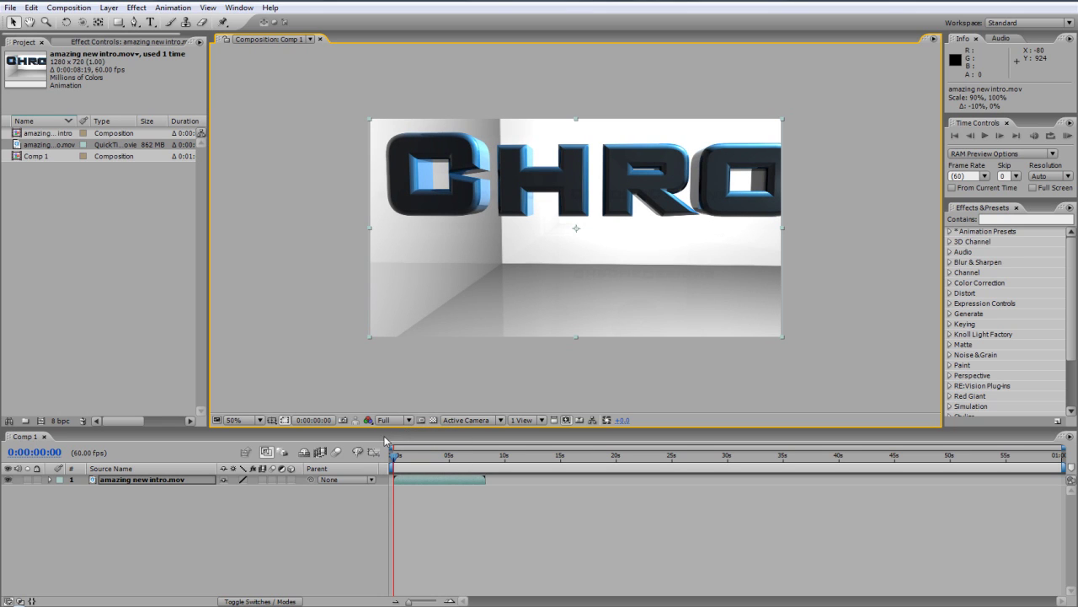
click(447, 378)
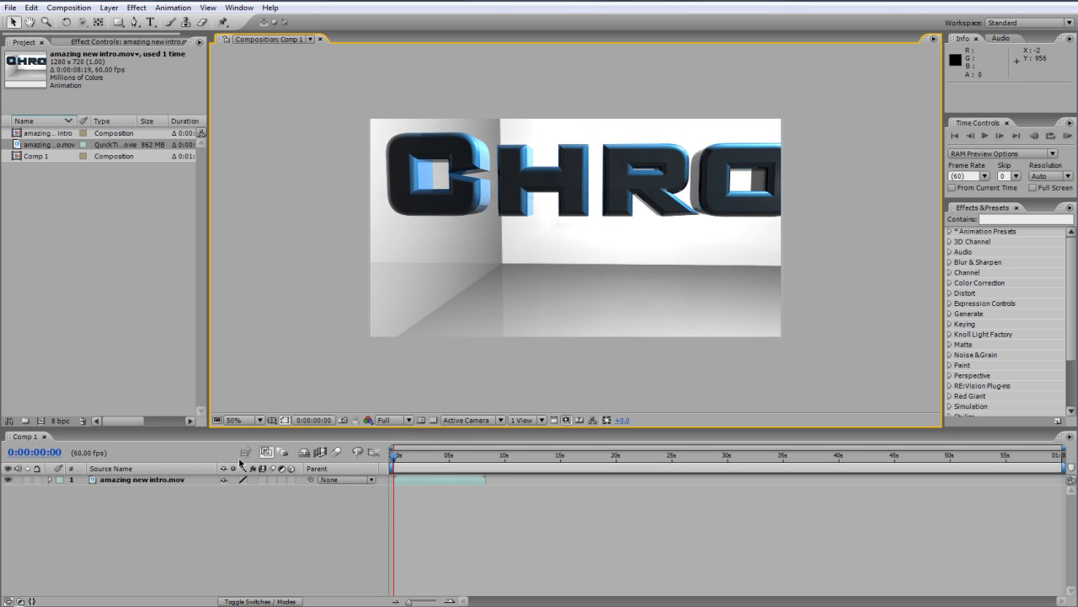
Select the intro layer and scrub through the clip to preview it.
click(120, 480)
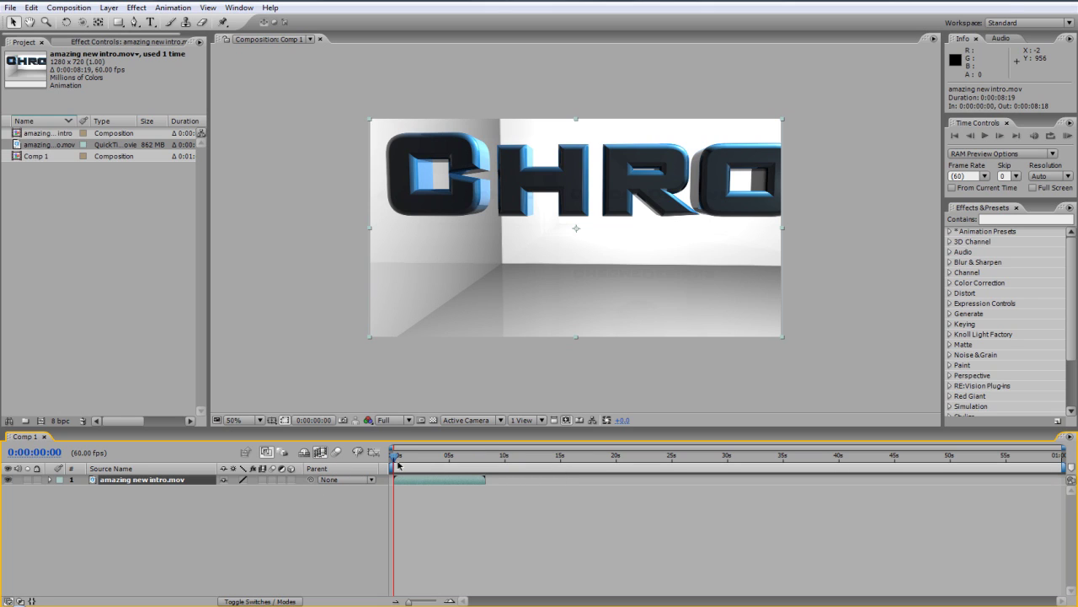
key(Page_Down)
key(Page_Down)
key(Page_Down)
mouse_move(405, 460)
mouse_down()
mouse_move(467, 456)
mouse_move(394, 455)
mouse_up()
drag(221, 427, 229, 392)
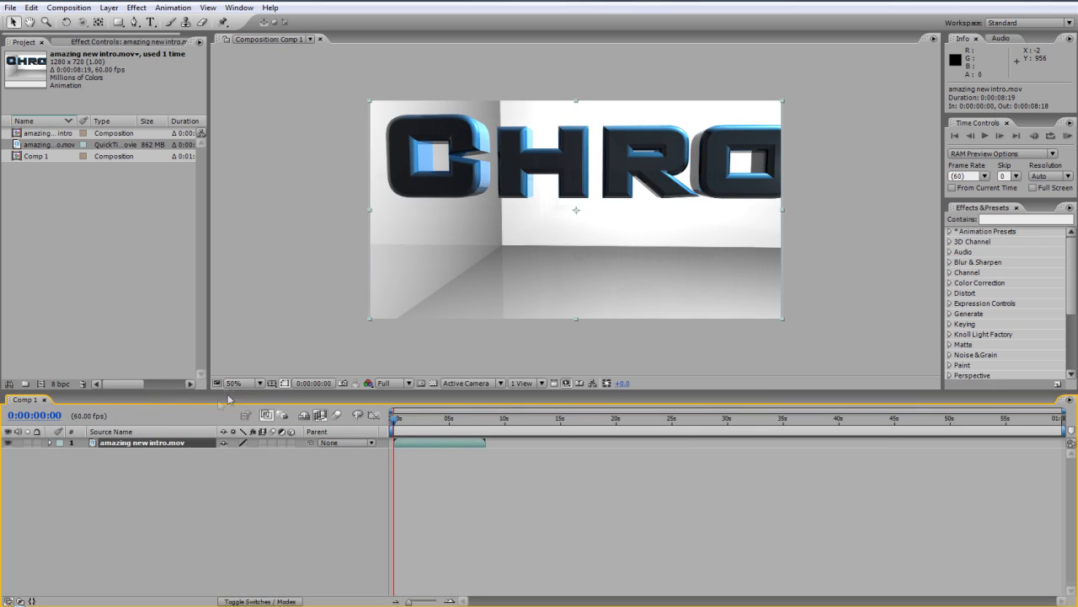
Enable Time Remapping on the intro layer, adding keyframes at its start and end.
right_click(120, 452)
mouse_move(156, 348)
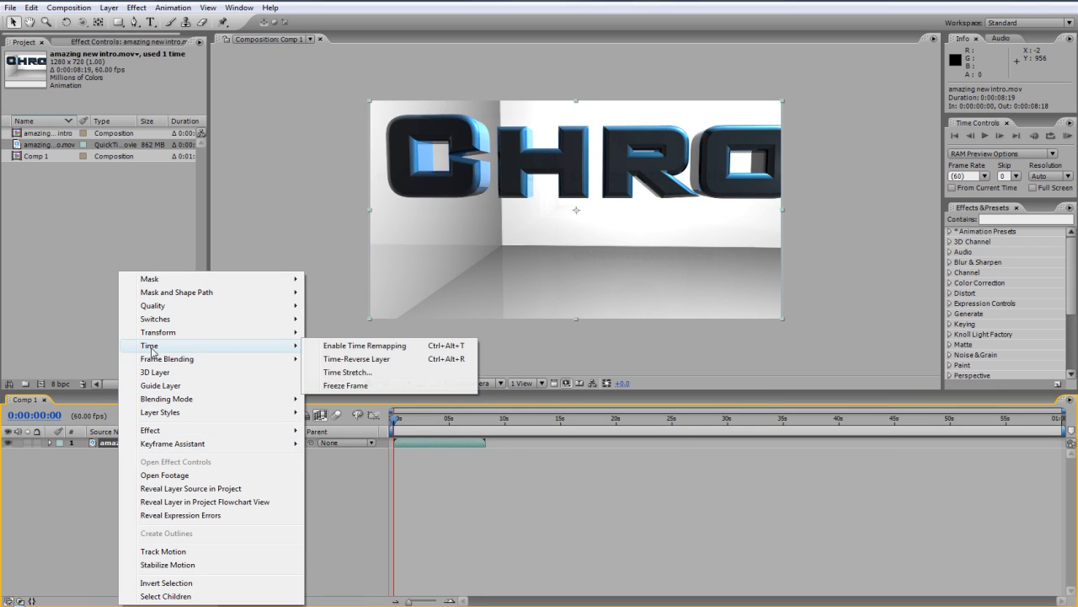
click(362, 349)
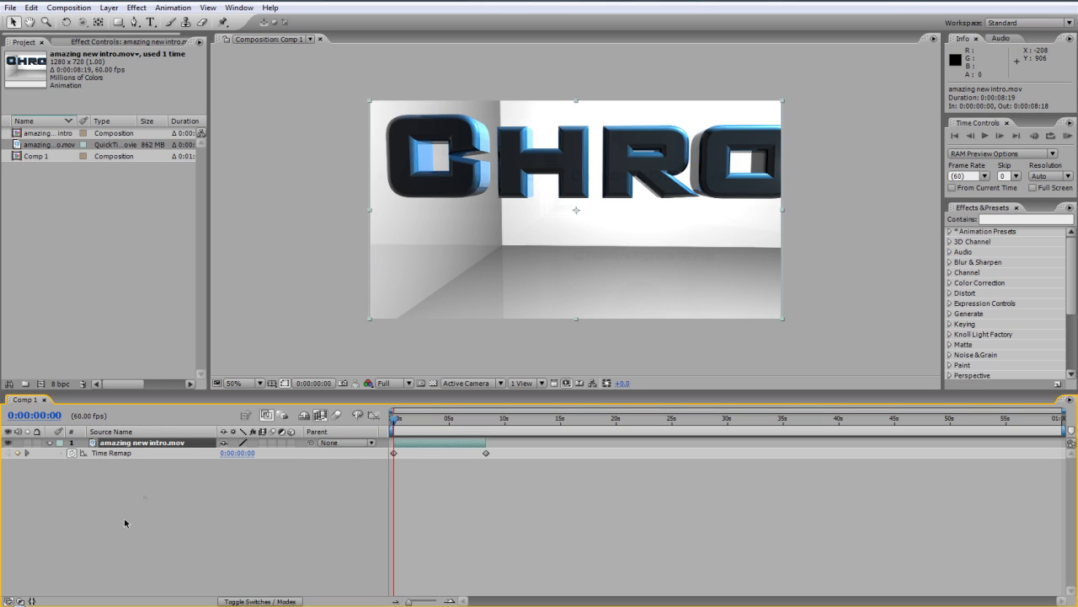
click(994, 218)
Search 'twix' and apply Twixtor 4.5 to the intro layer.
text(t)
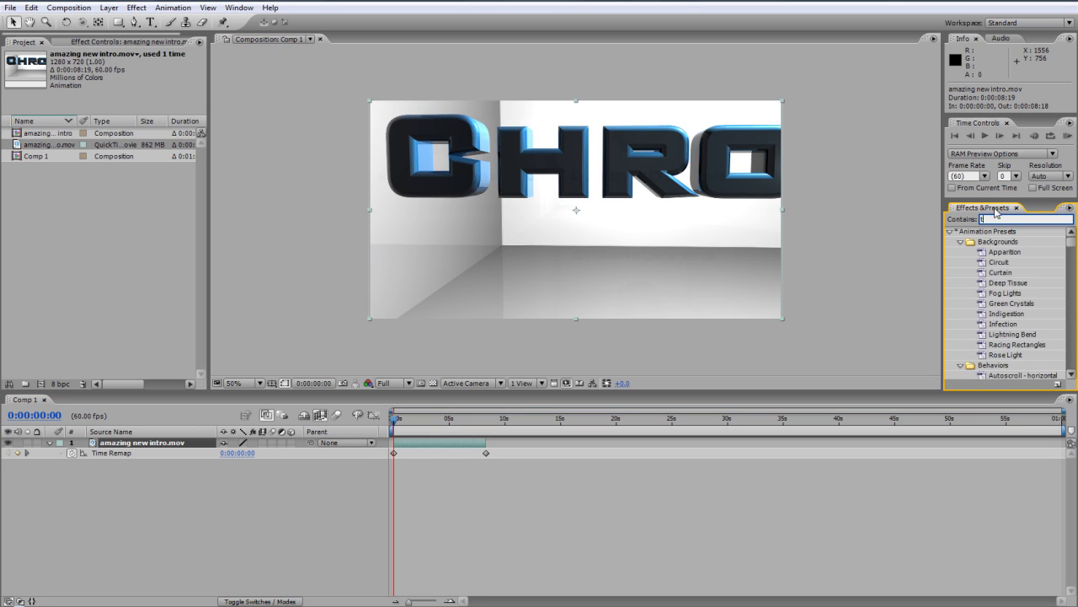
text(wix)
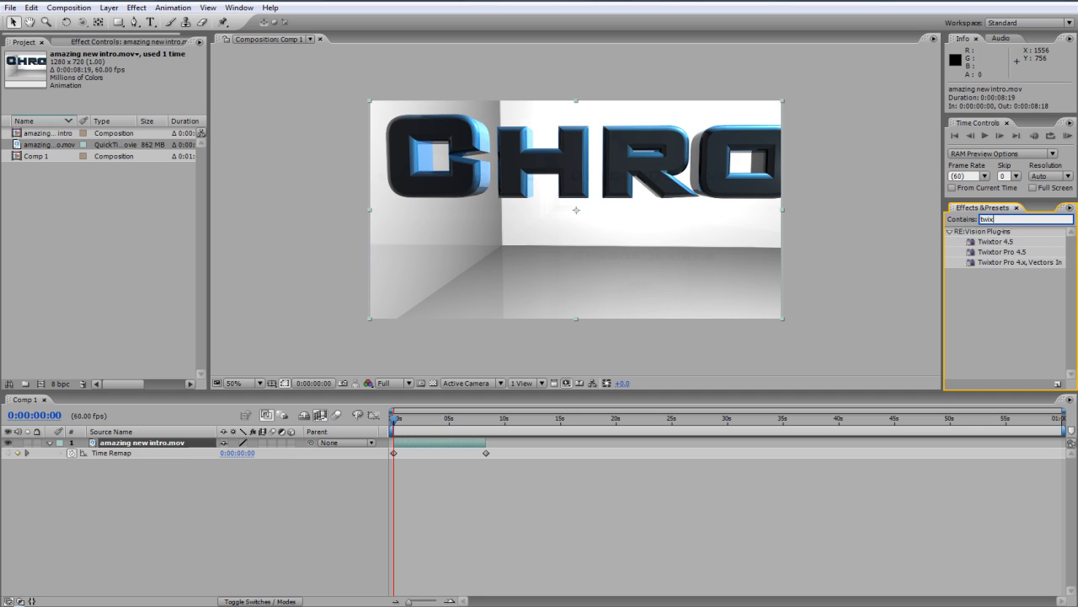
click(994, 243)
drag(994, 243, 633, 209)
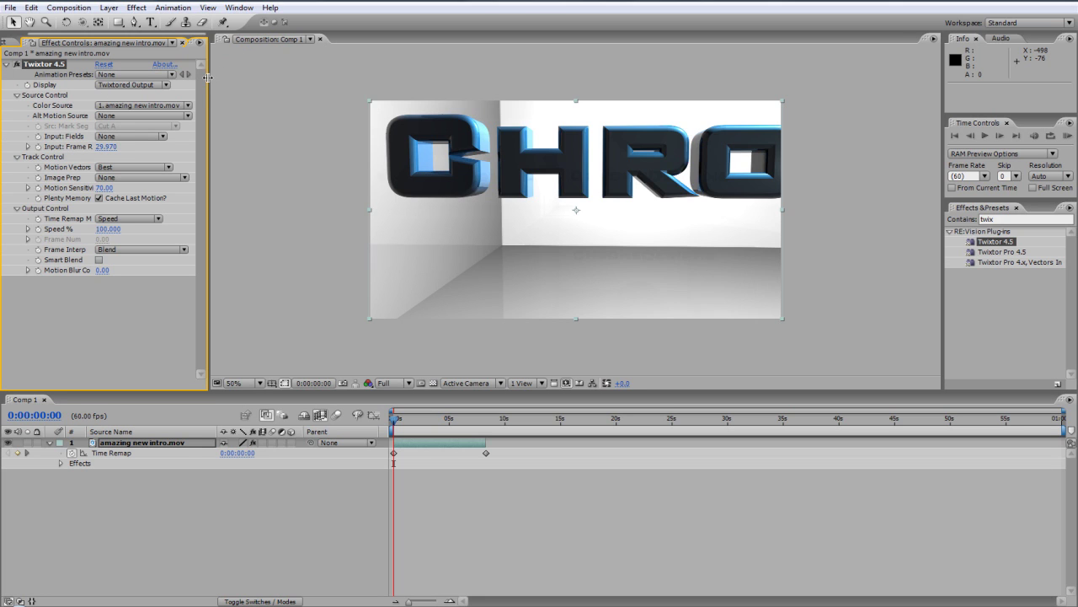
Set Twixtor's Input Frame Rate to 60 in Effect Controls.
drag(207, 78, 232, 76)
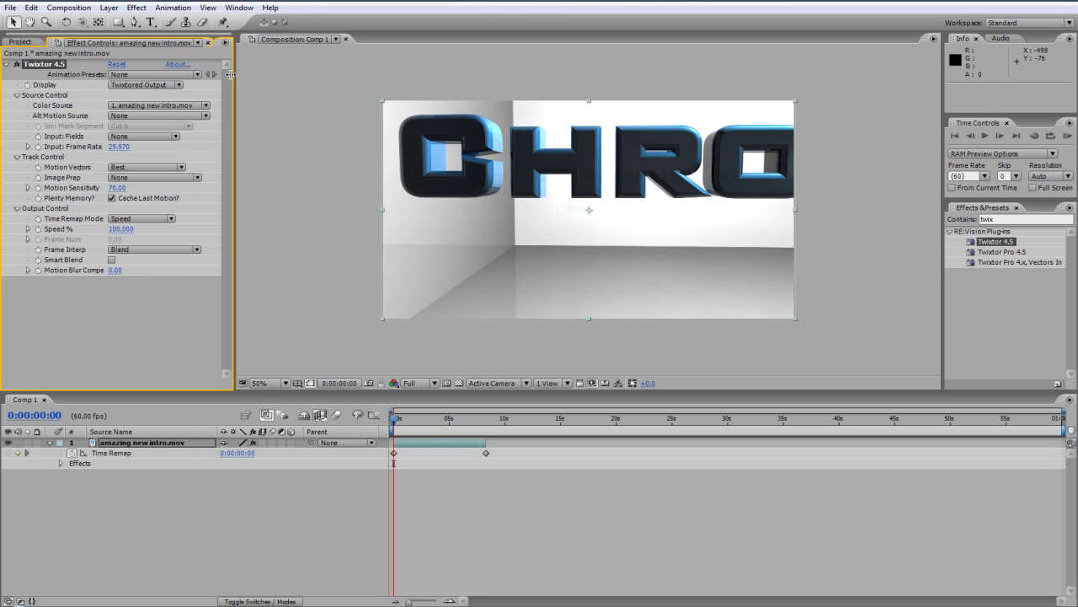
click(128, 147)
text(60)
key(Return)
click(393, 422)
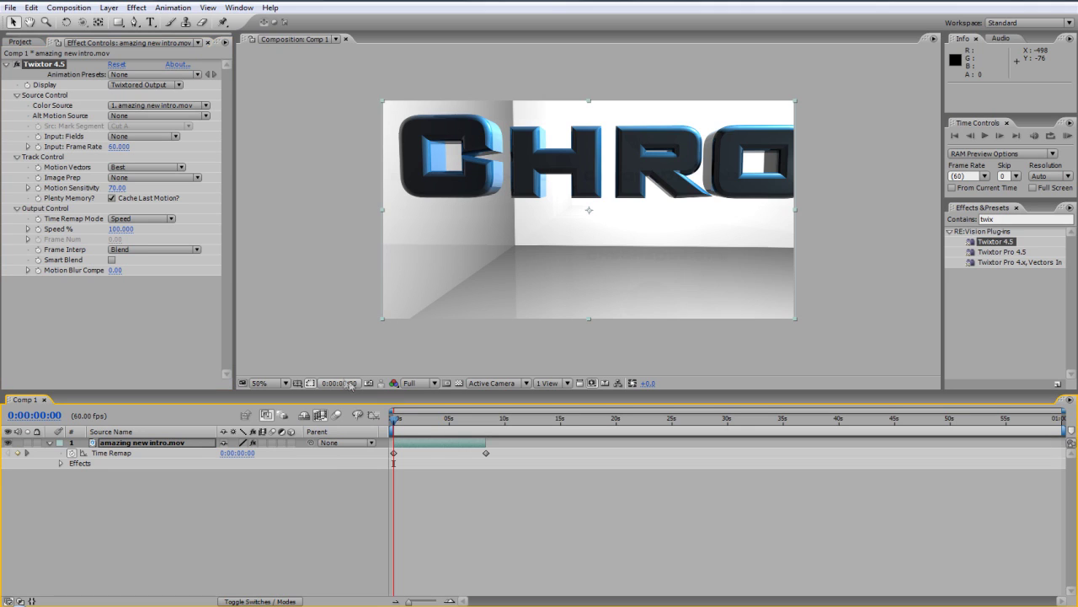
click(329, 341)
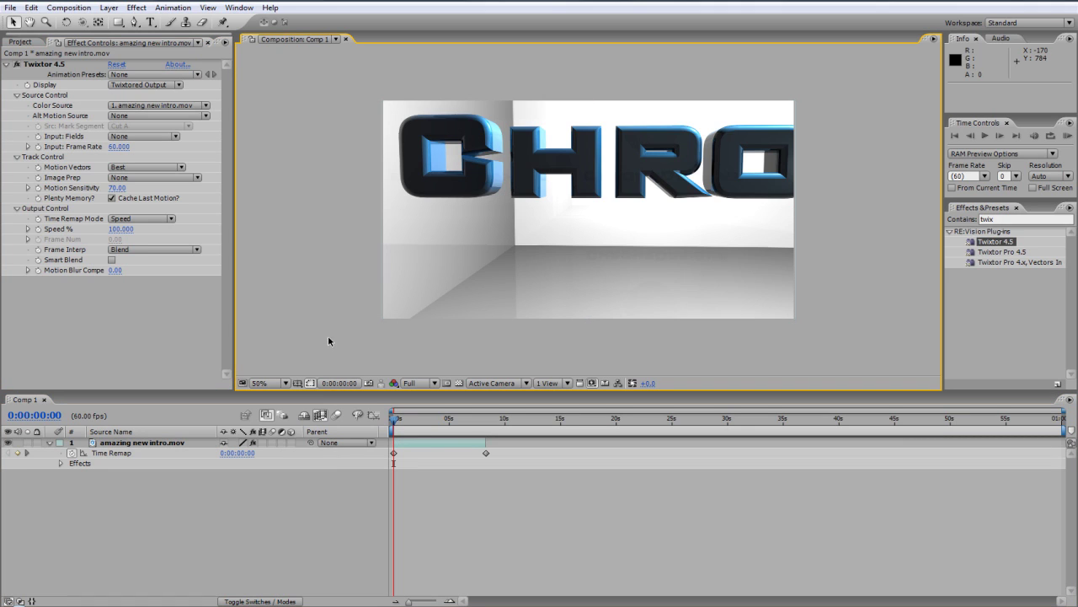
Reveal Twixtor 4.5's Output Control in a taller timeline and add a starting Speed % keyframe.
click(61, 463)
click(70, 474)
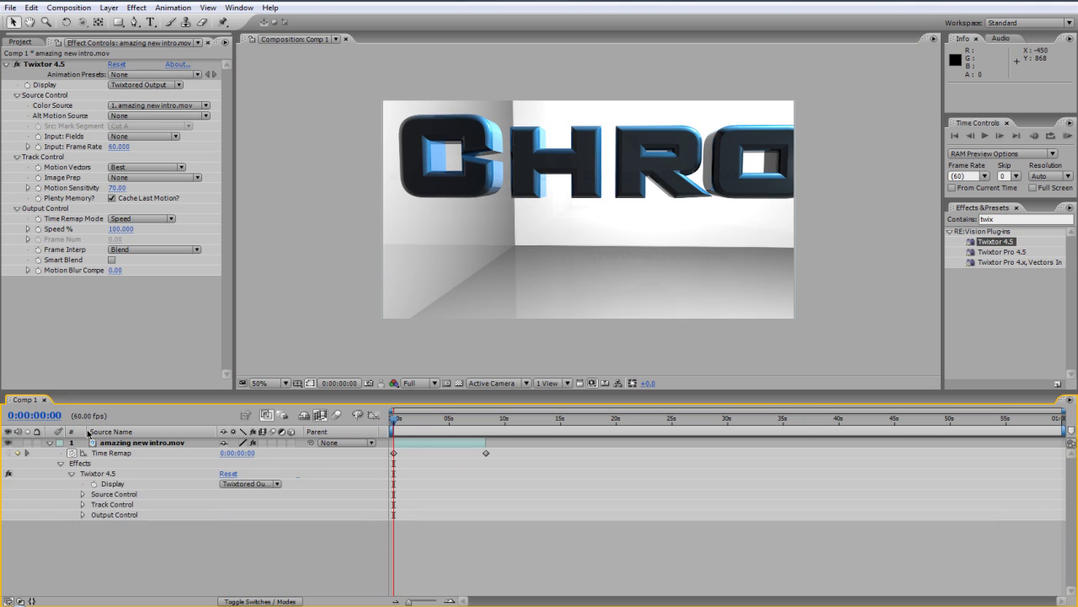
click(83, 515)
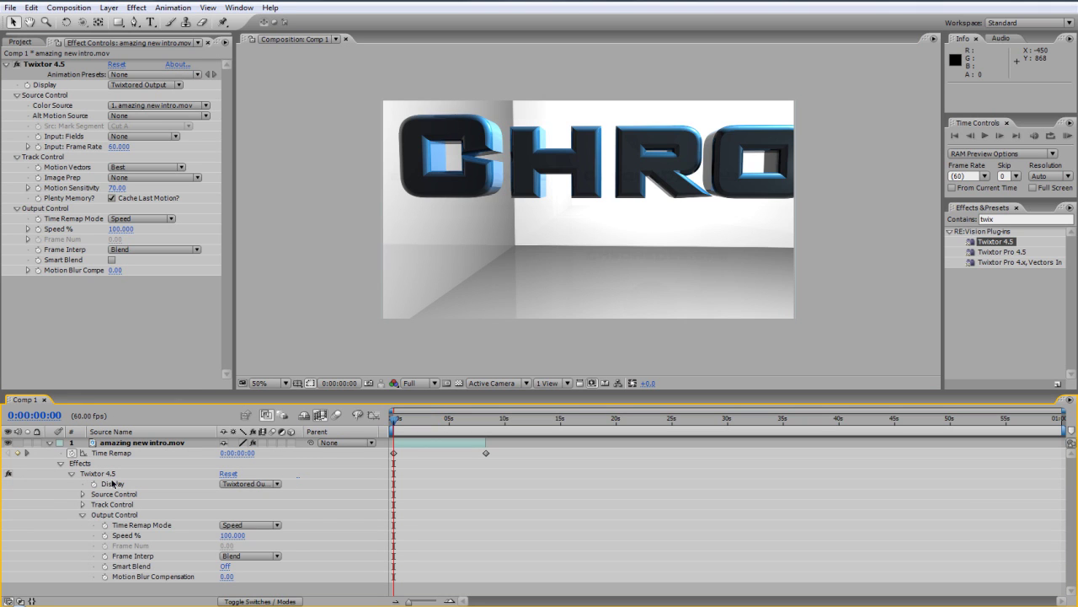
drag(182, 393, 187, 313)
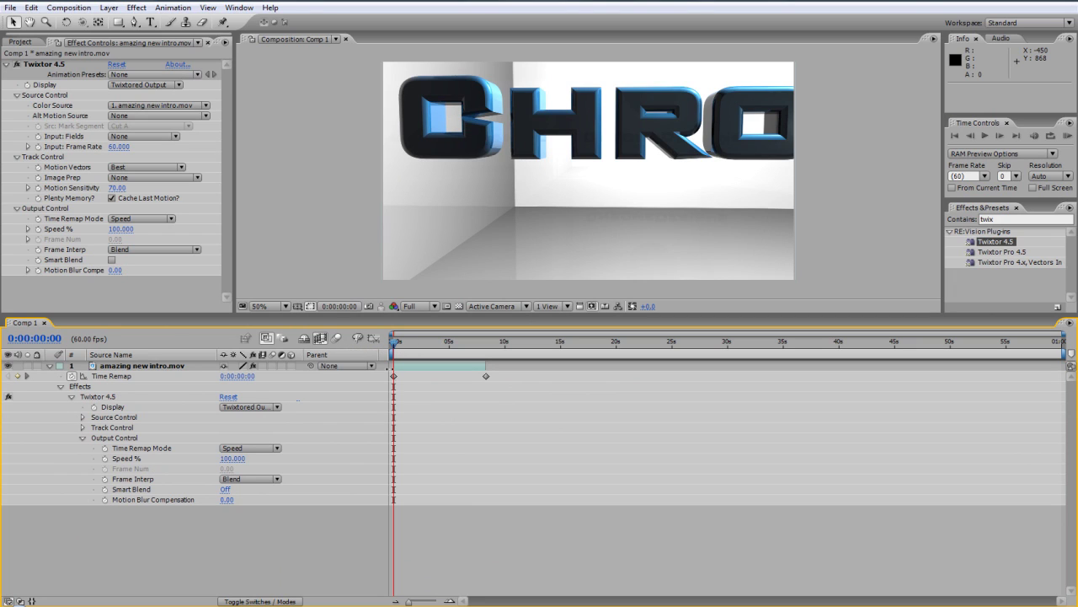
click(393, 376)
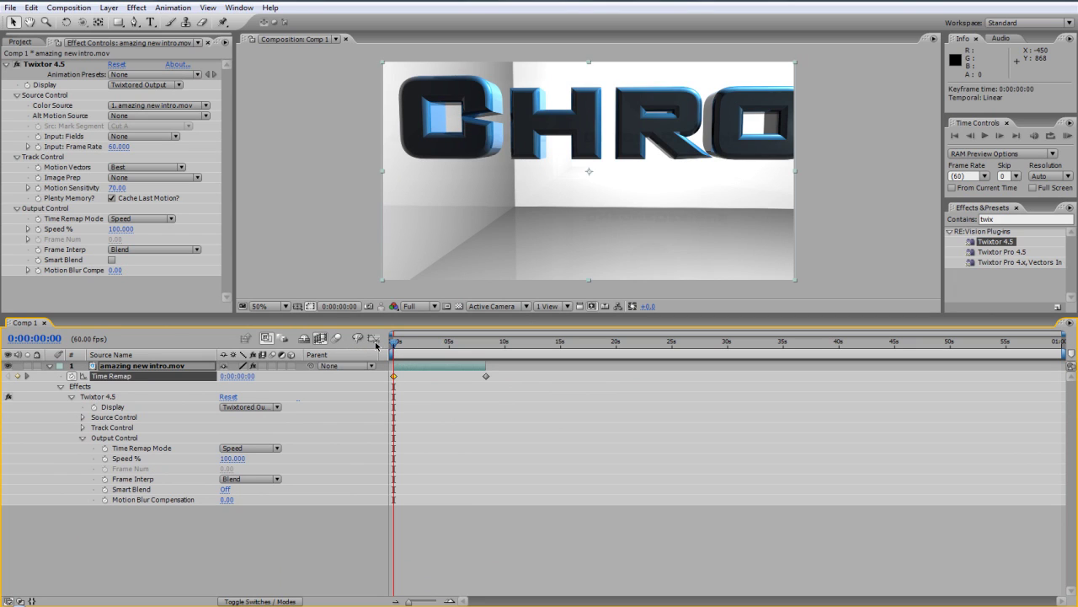
click(105, 458)
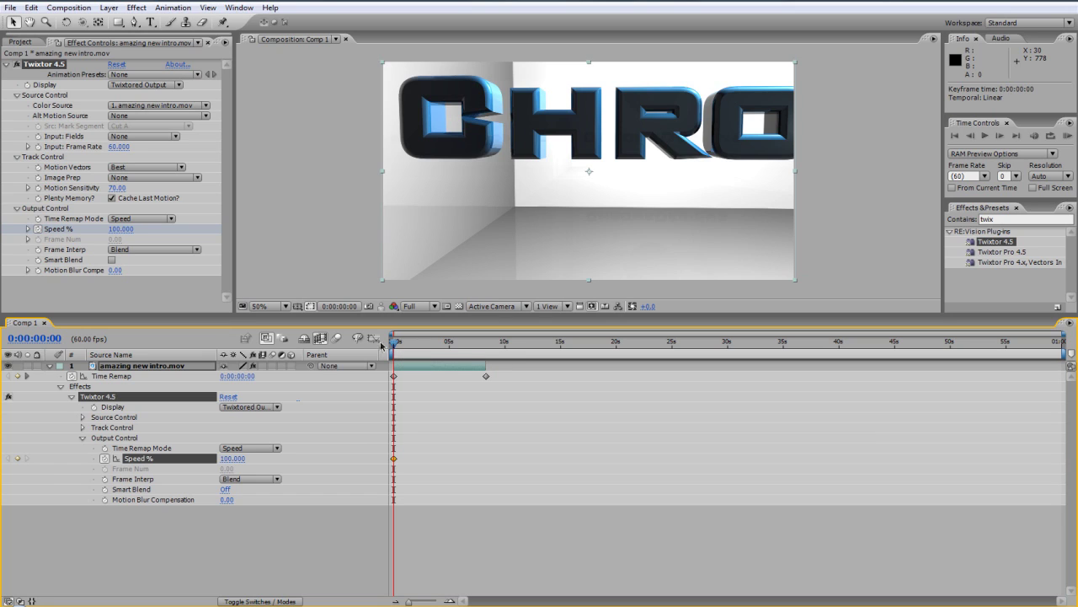
click(231, 458)
Key Twixtor Speed % to 2 at the start and 20 at 0:00:04:37.
text(2)
key(Return)
drag(397, 348, 446, 345)
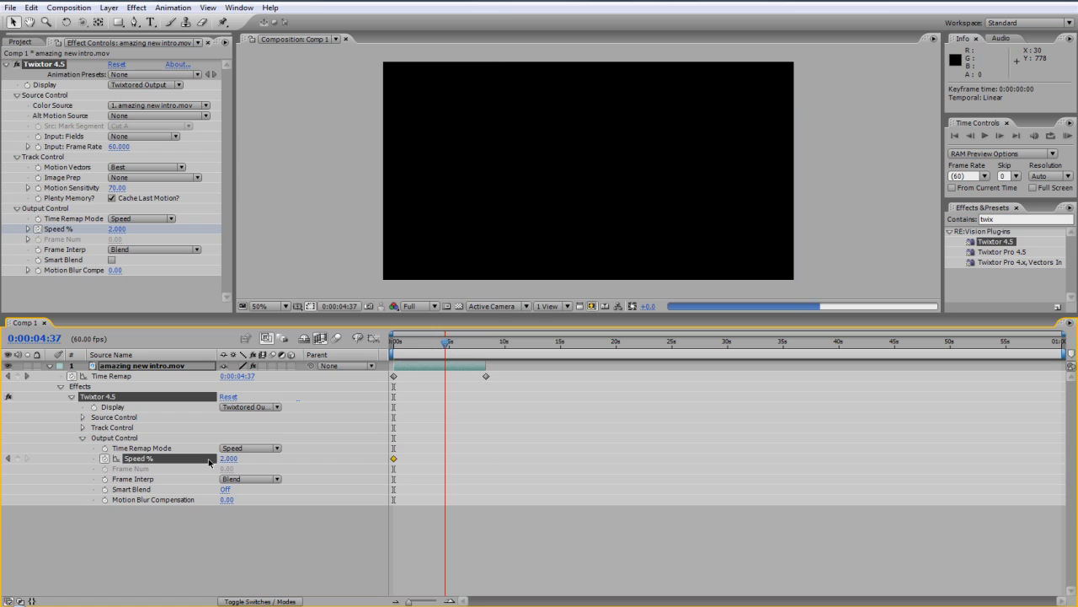
click(226, 459)
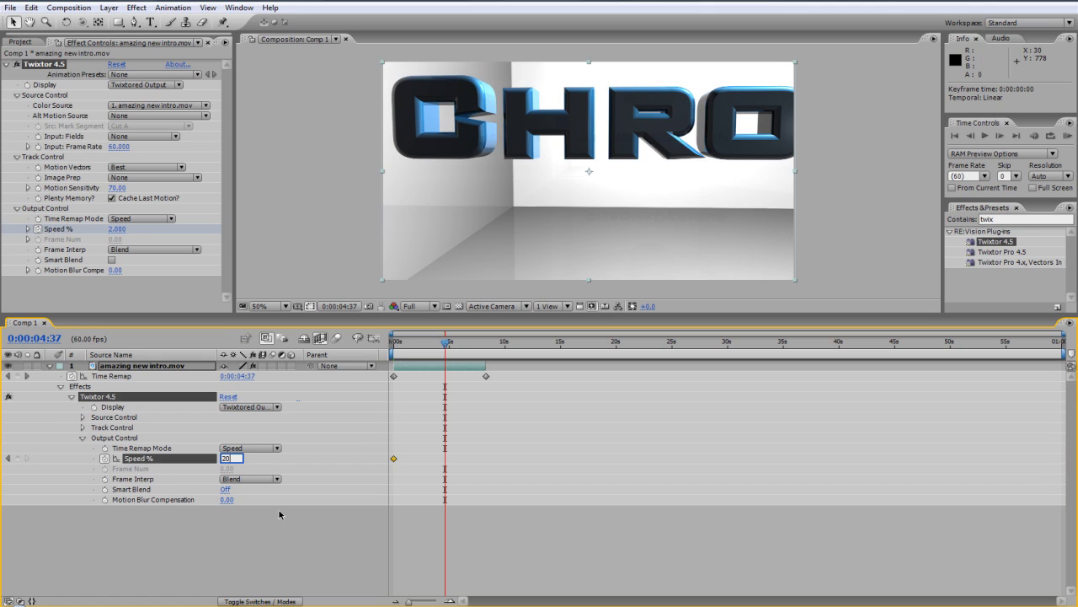
key(Return)
Return to the start of Comp 1 and run a RAM preview of the speed ramp.
key(Home)
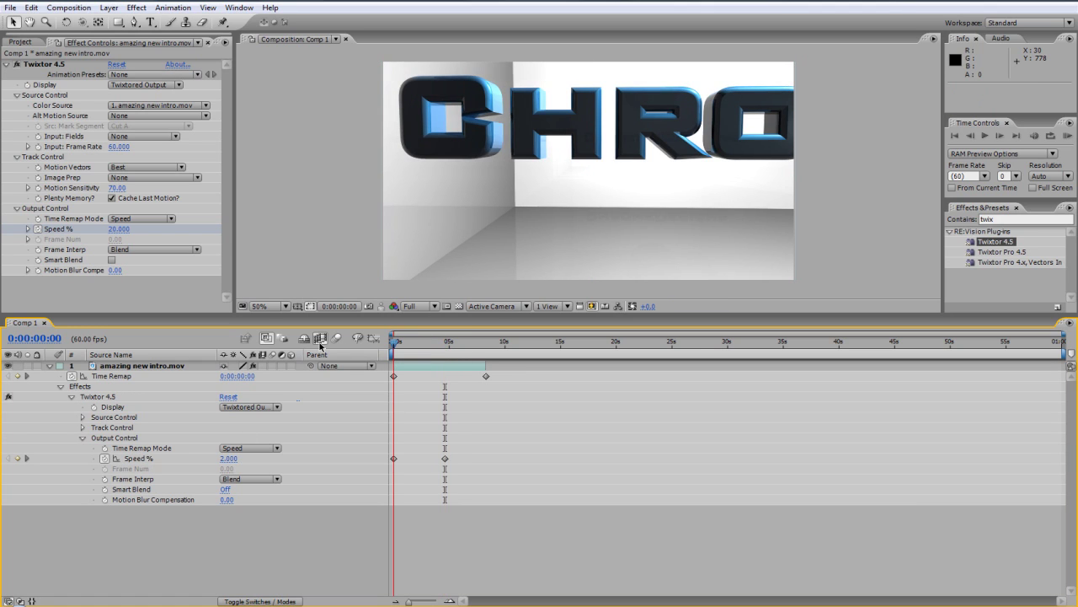
click(320, 339)
click(1067, 135)
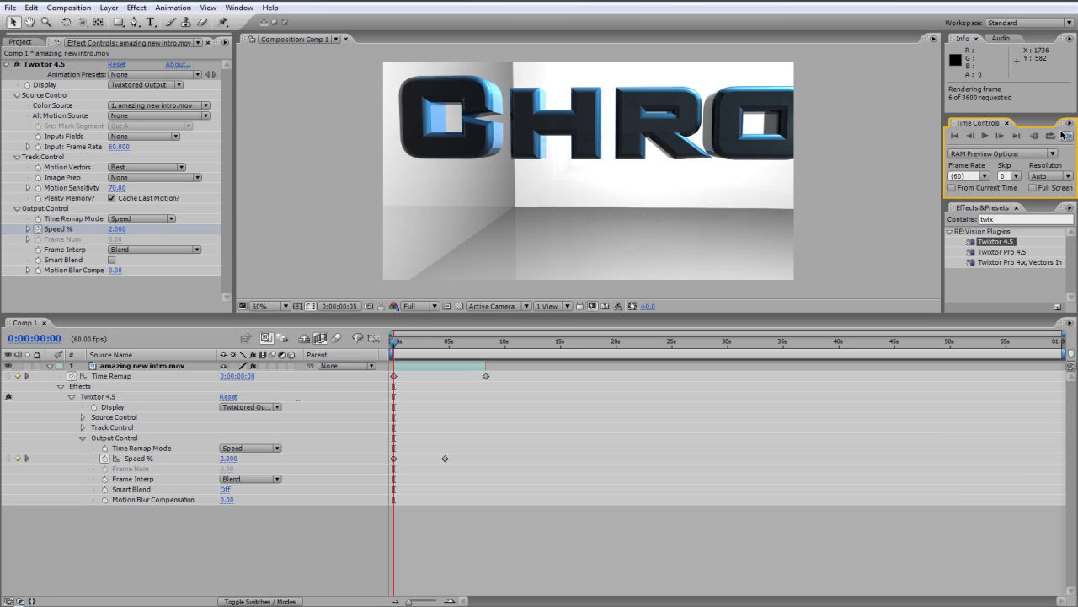
click(633, 224)
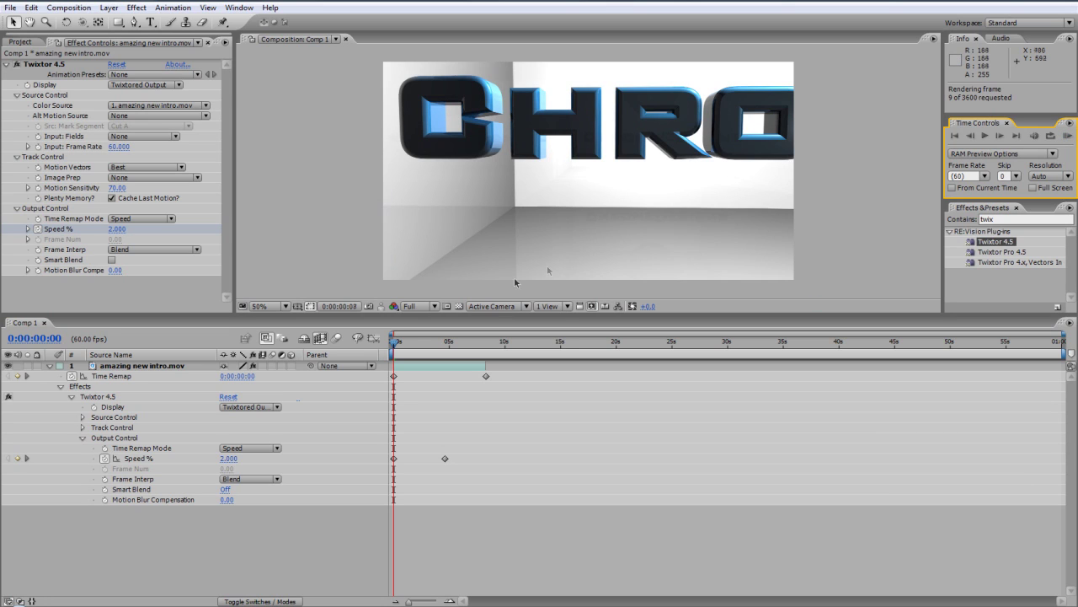
Switch the viewer to Quarter resolution and rerun the RAM preview.
click(419, 309)
click(423, 367)
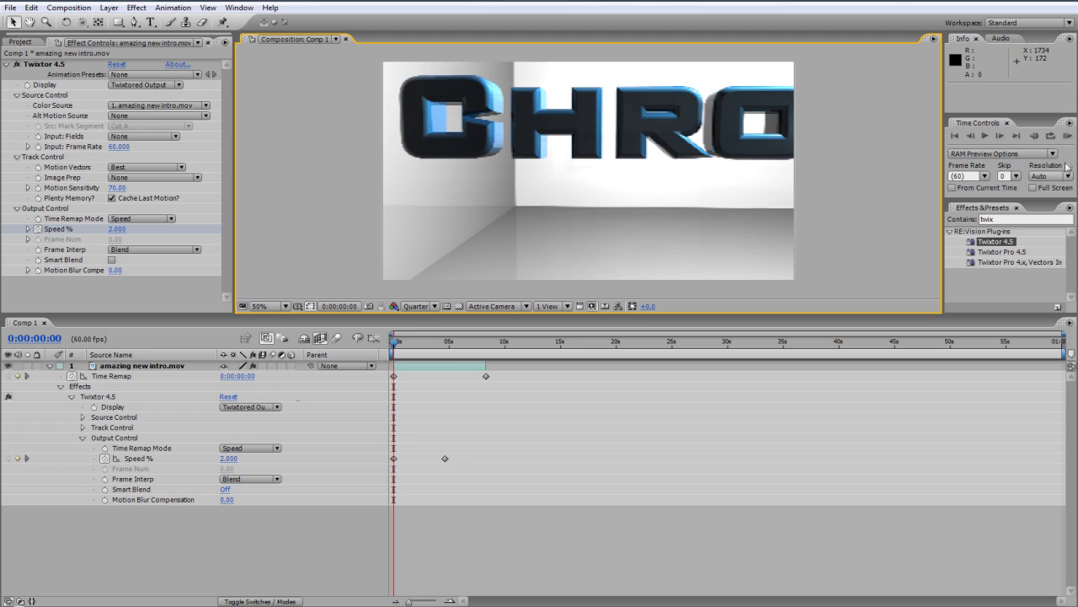
click(1066, 135)
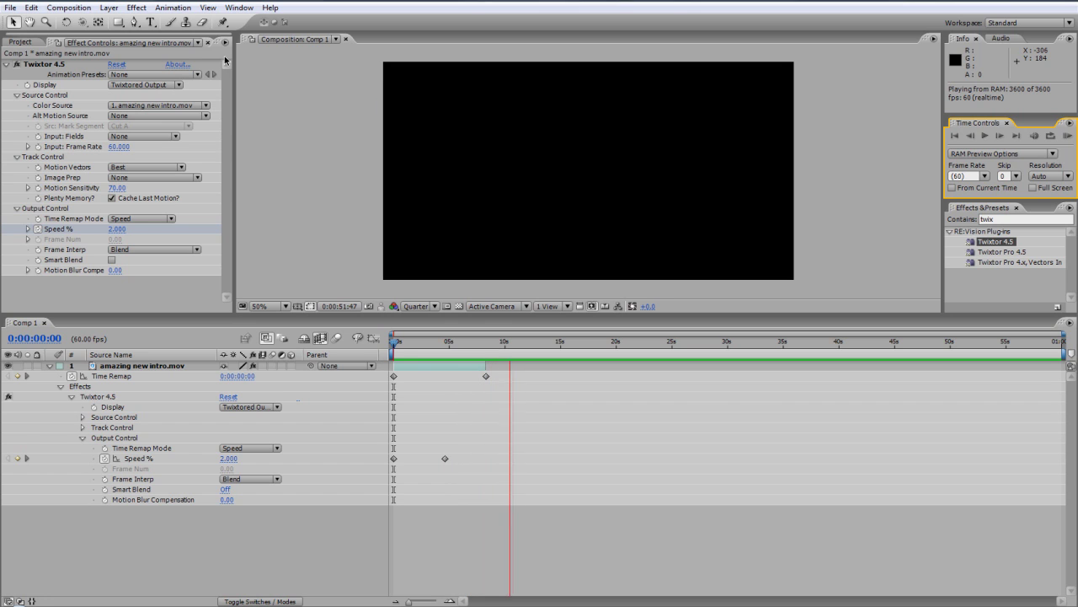
Delete the 20 Speed % keyframe and preview the clip at a constant 2% speed.
click(445, 460)
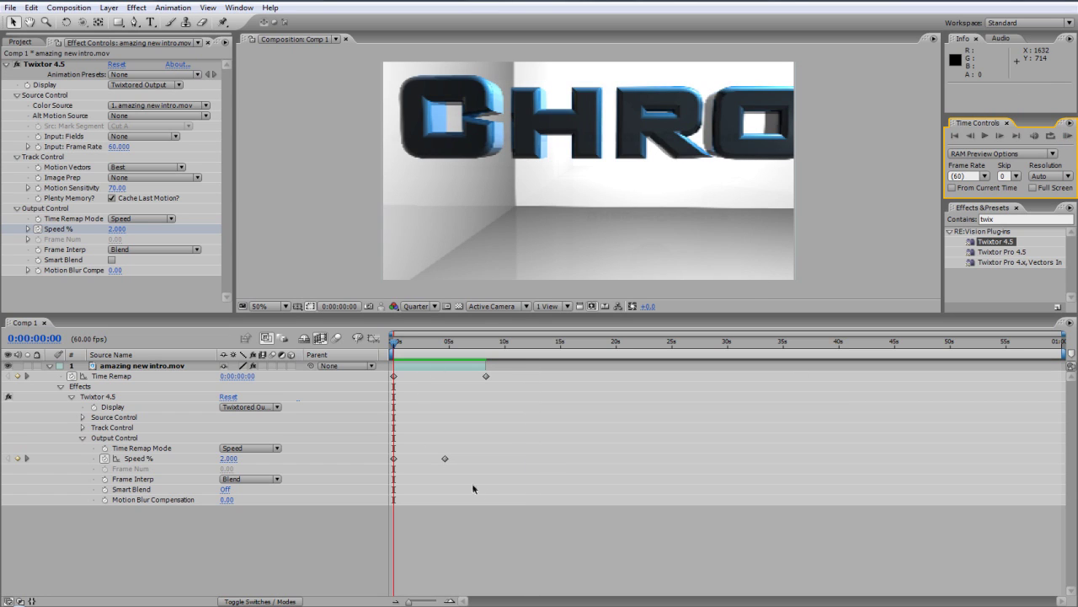
click(446, 459)
key(Delete)
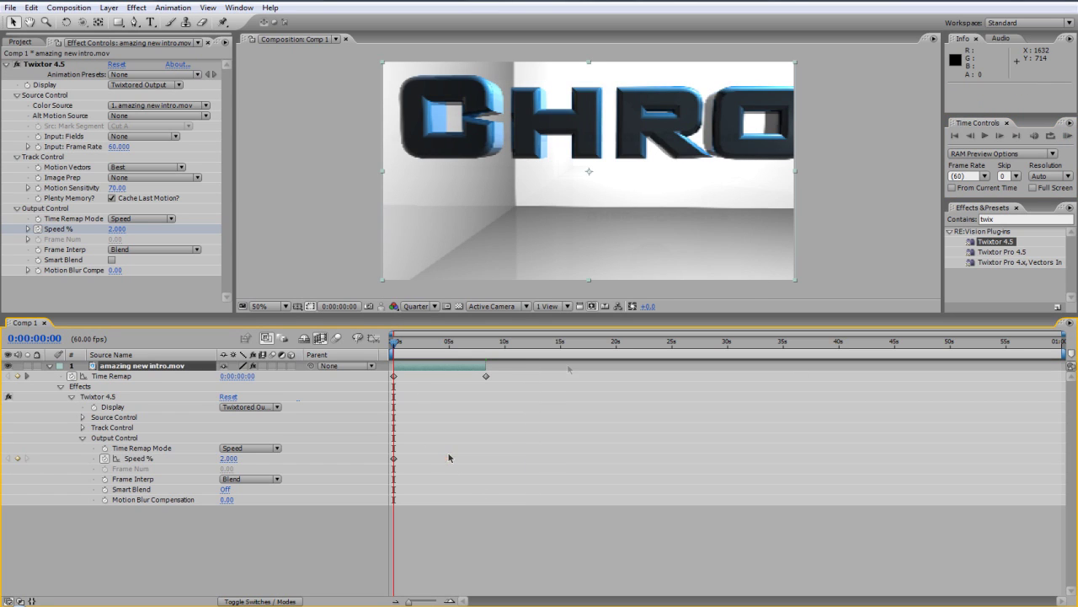
click(1067, 135)
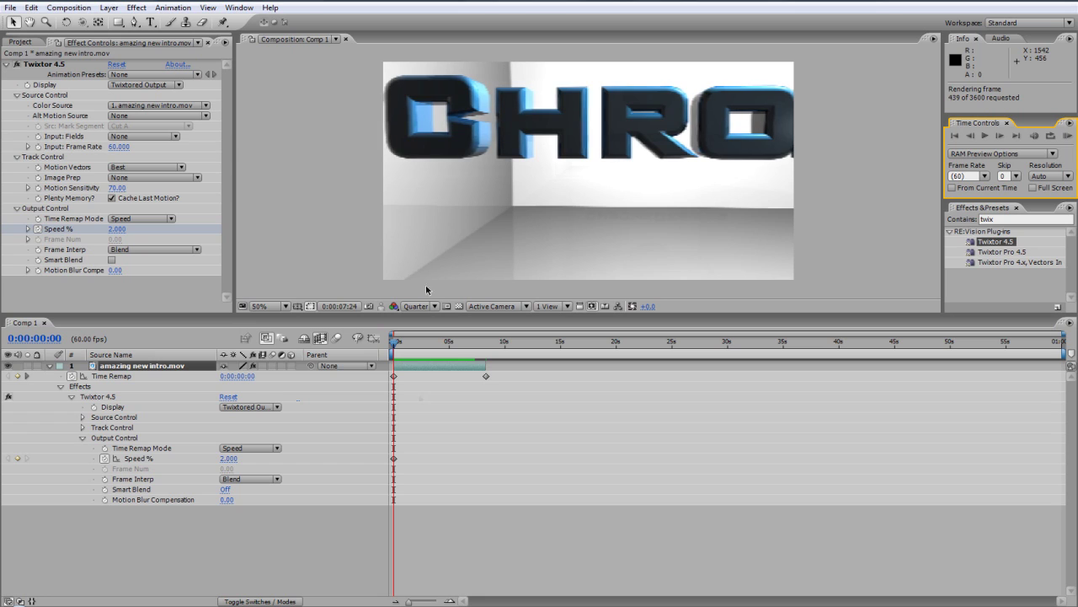
click(1068, 136)
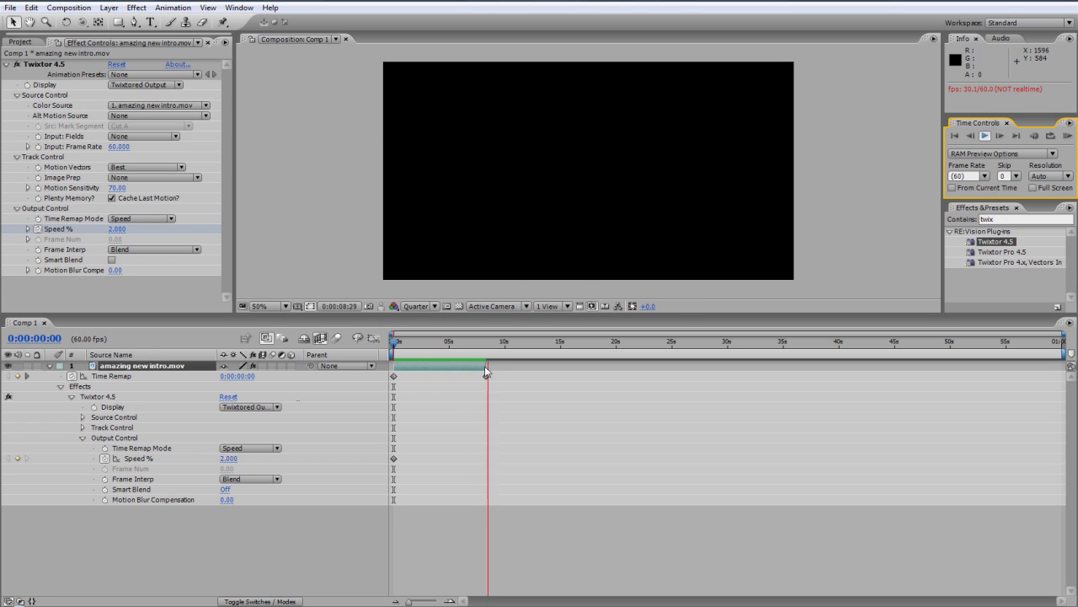
Stop the preview, drag the intro layer's out point later, and scrub toward its end.
click(486, 367)
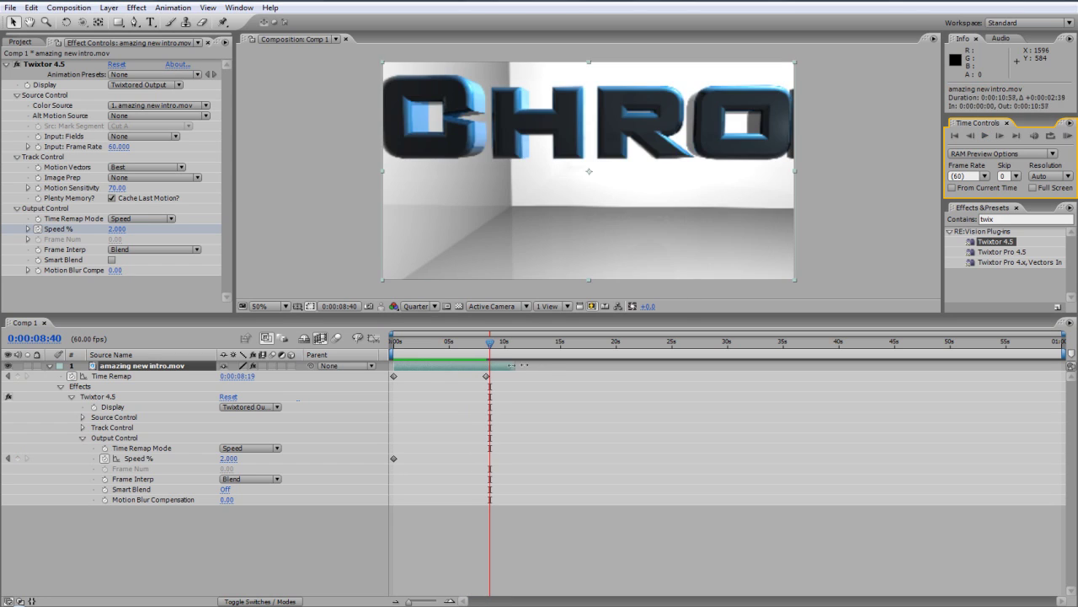
drag(513, 366, 547, 368)
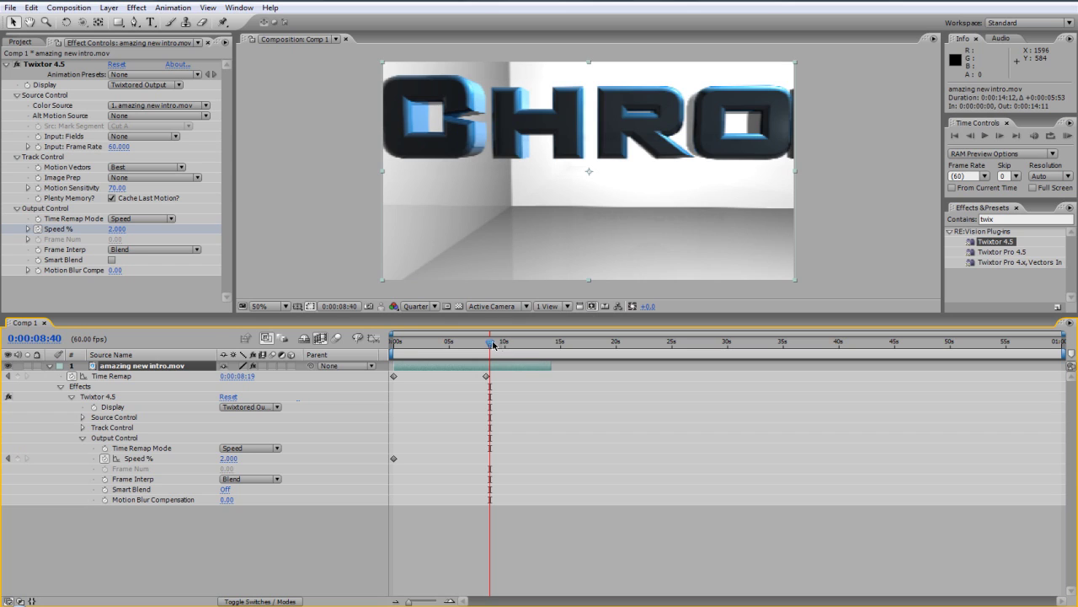
drag(493, 345, 586, 365)
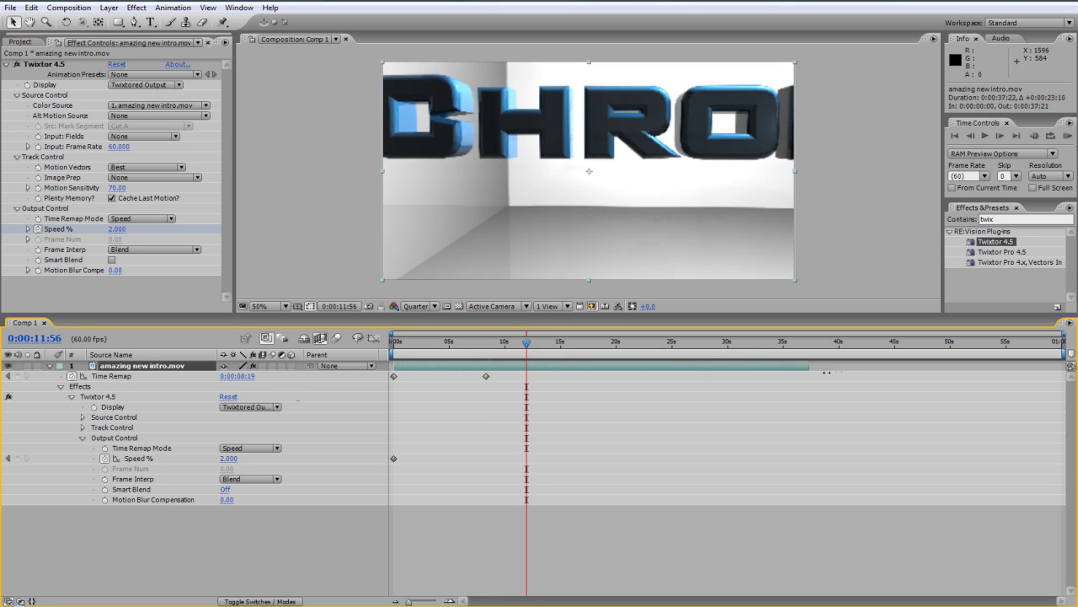
drag(524, 345, 835, 368)
Review the Comp 1 composition settings and accept them unchanged.
click(85, 9)
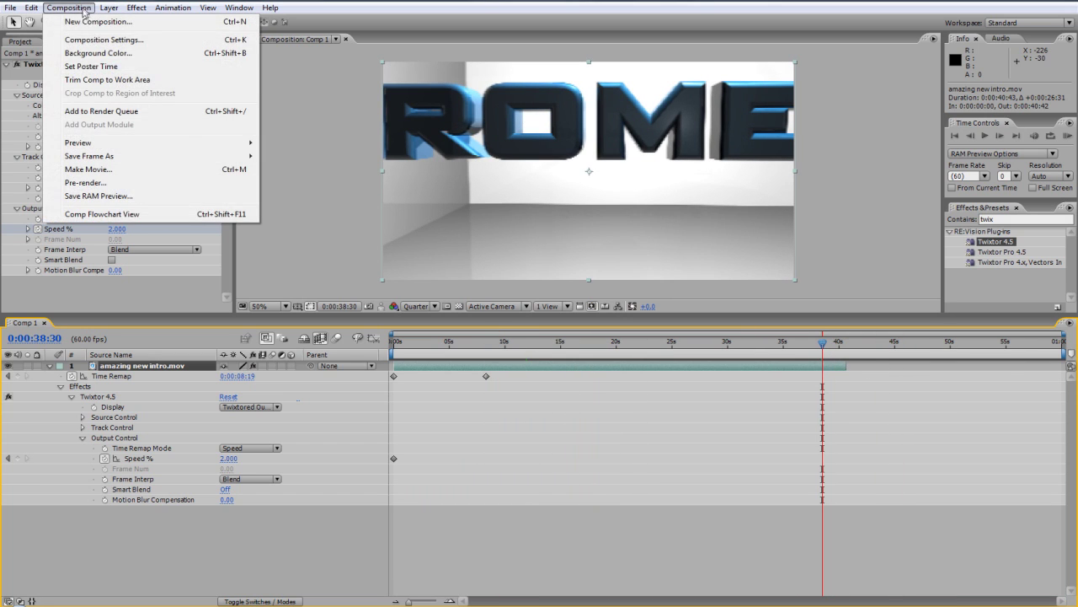
click(84, 36)
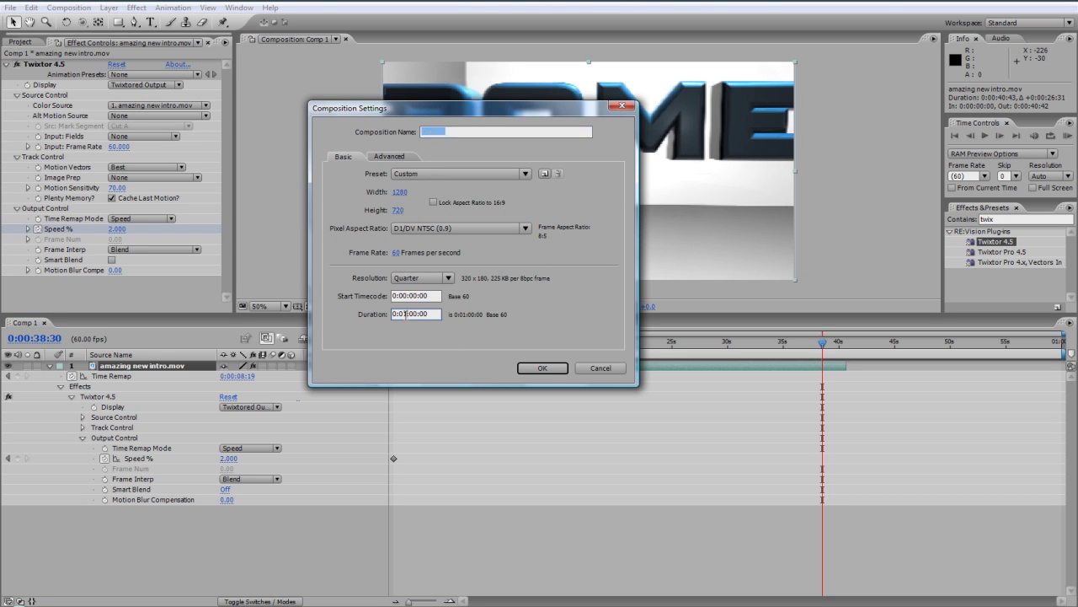
click(528, 367)
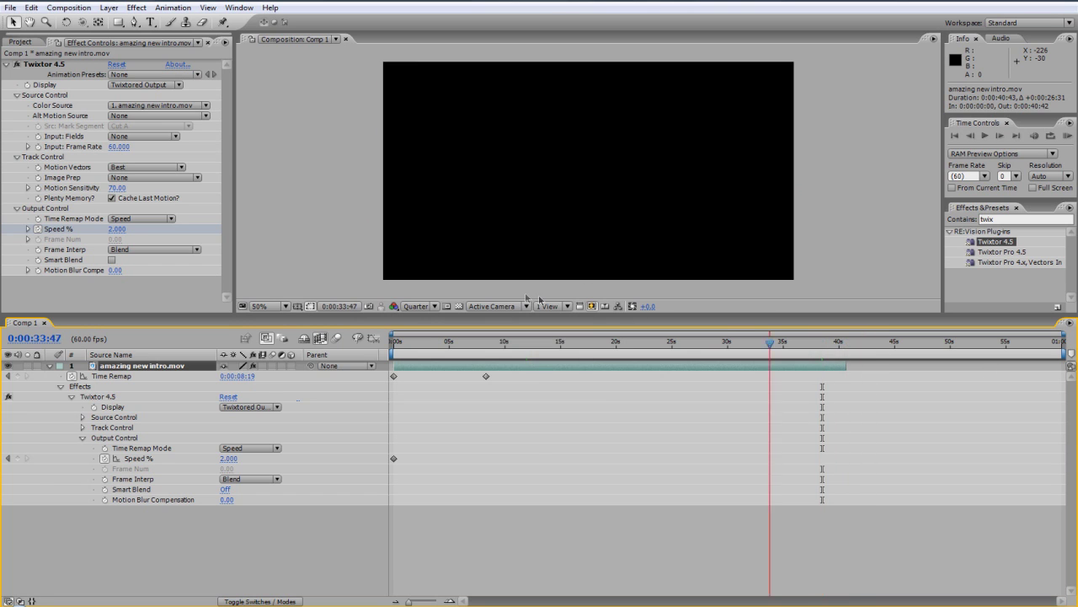
Return to the first frame and run a RAM preview of the extended clip, then stop it.
drag(822, 341, 509, 313)
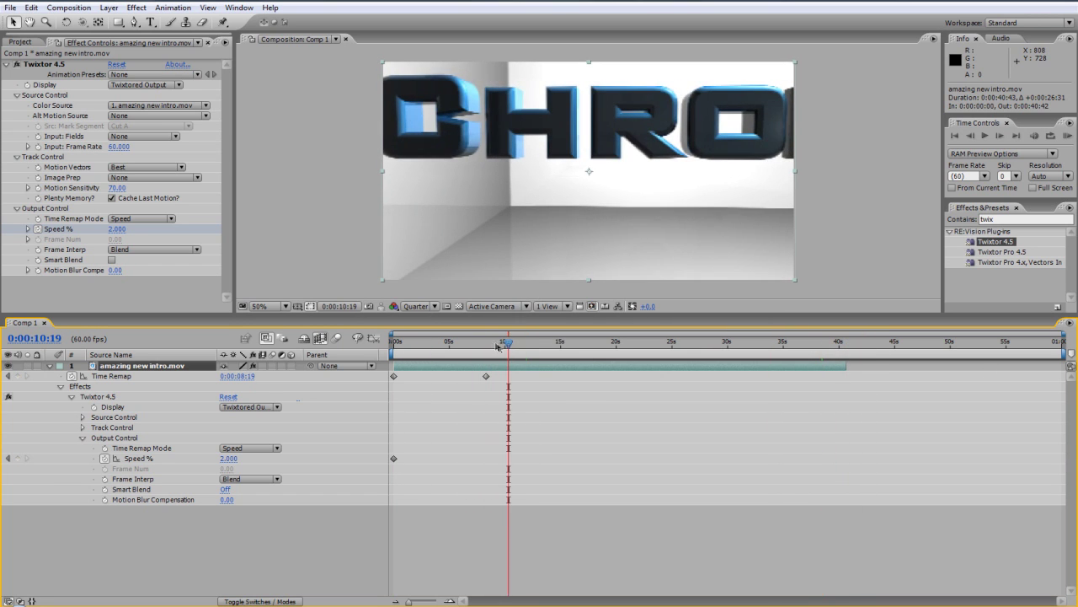
key(Home)
click(1067, 136)
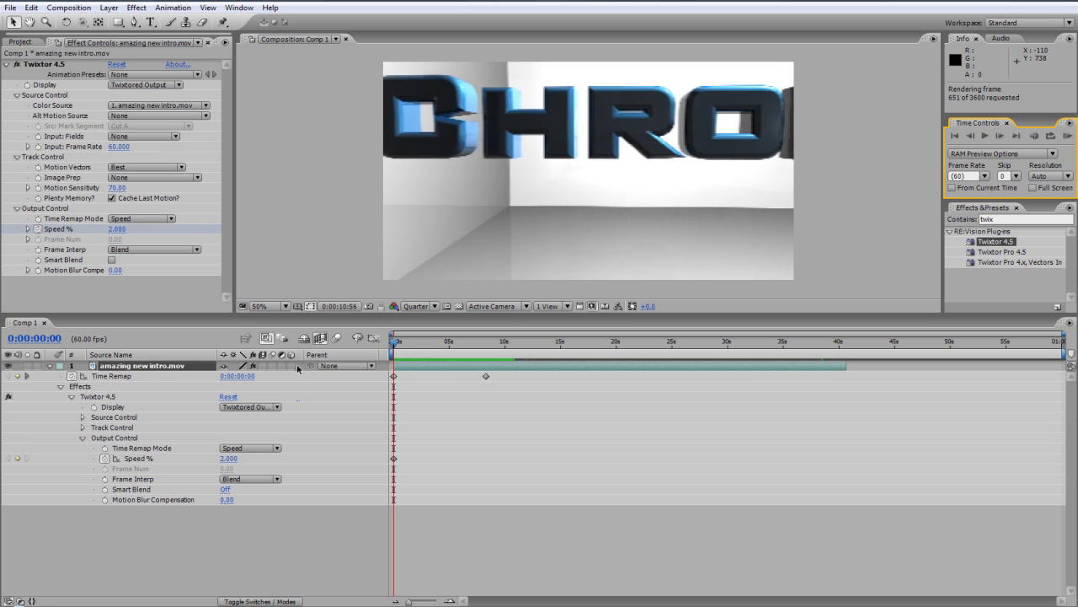
click(268, 367)
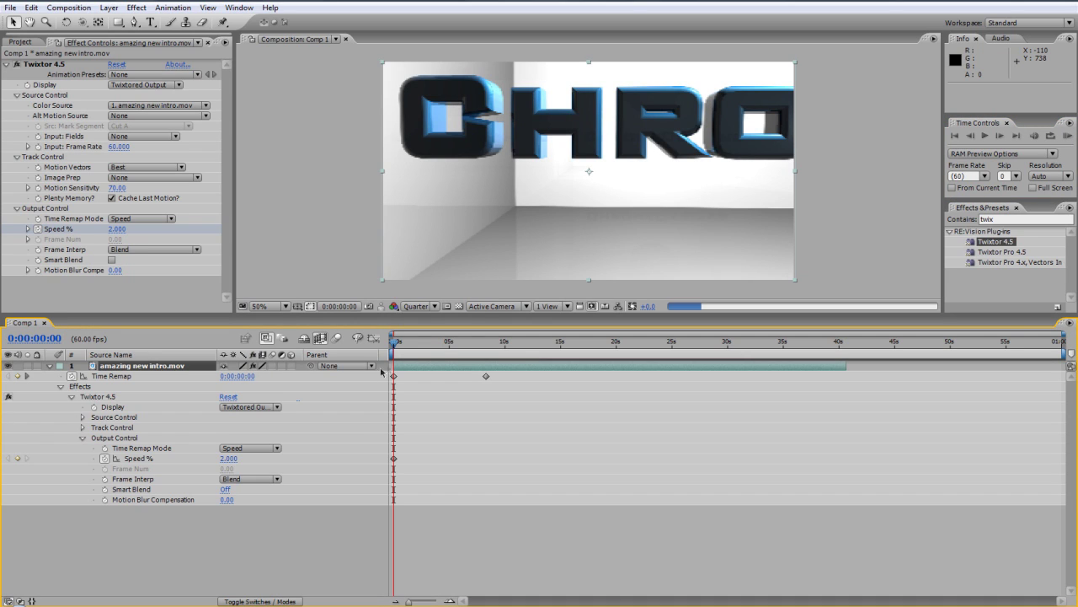
Restart the RAM preview of the 2%-speed intro briefly, then stop it.
click(1067, 135)
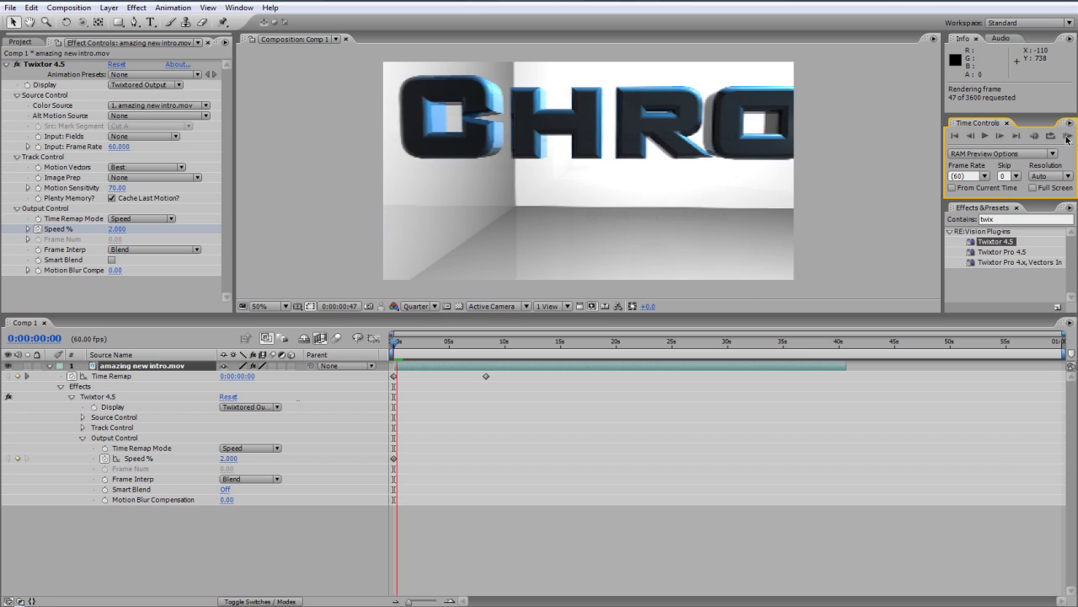
click(1069, 138)
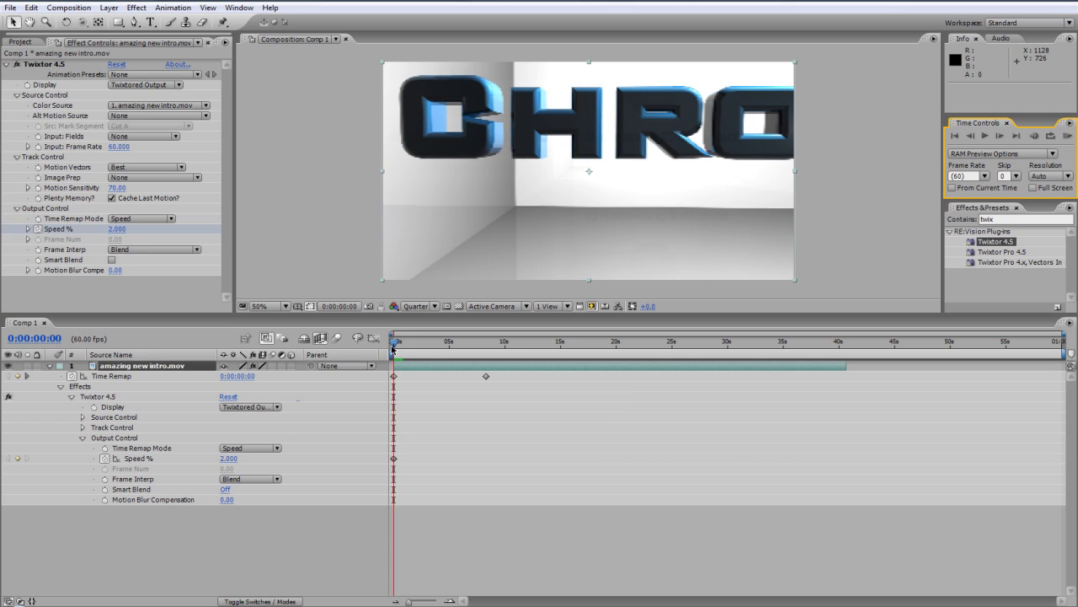
Refocus the timeline and launch a fresh RAM preview of Comp 1 from the start.
click(390, 347)
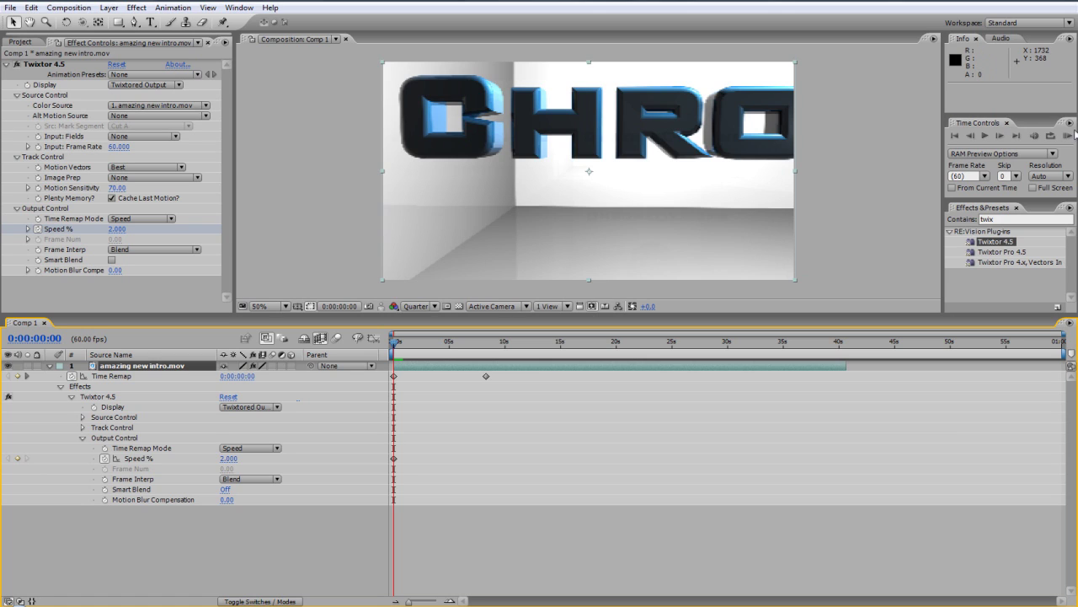
click(1069, 136)
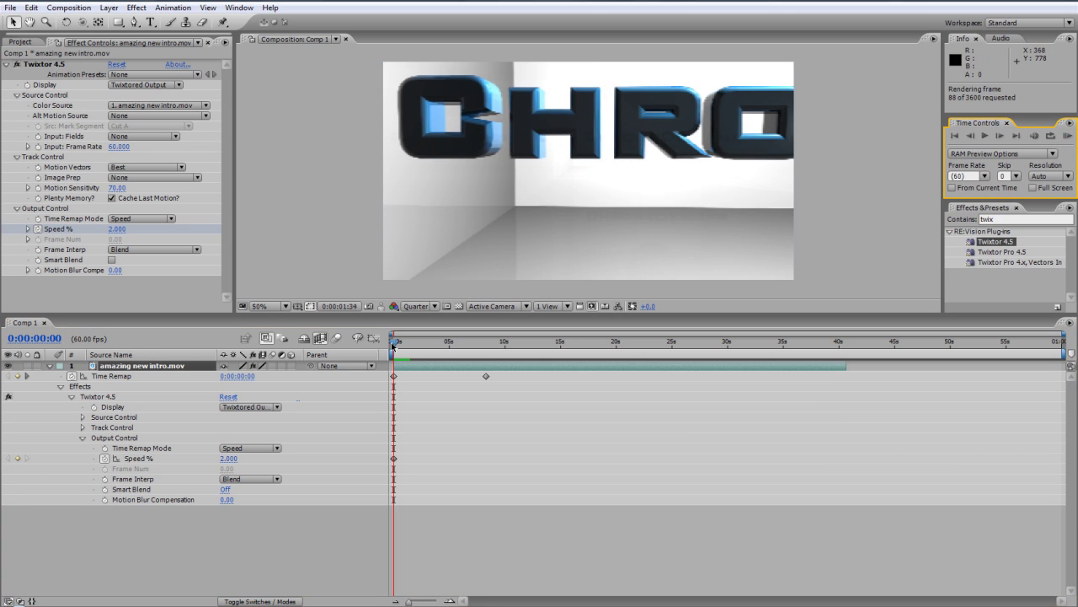